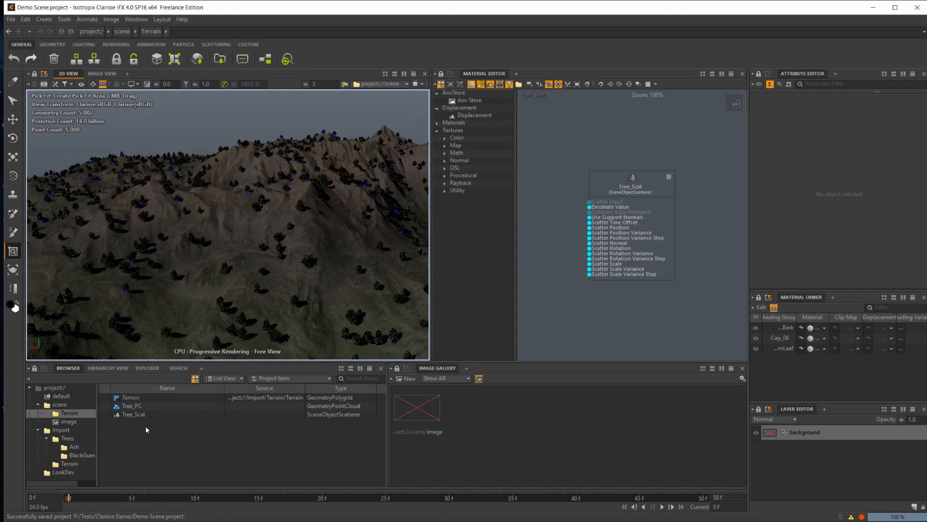
Step: Show the Tree_PC point cloud in the material graph and place the Terrain_map texture from the Import Terrain context beside it
{"action": "left_click", "coordinate": [141, 407]}
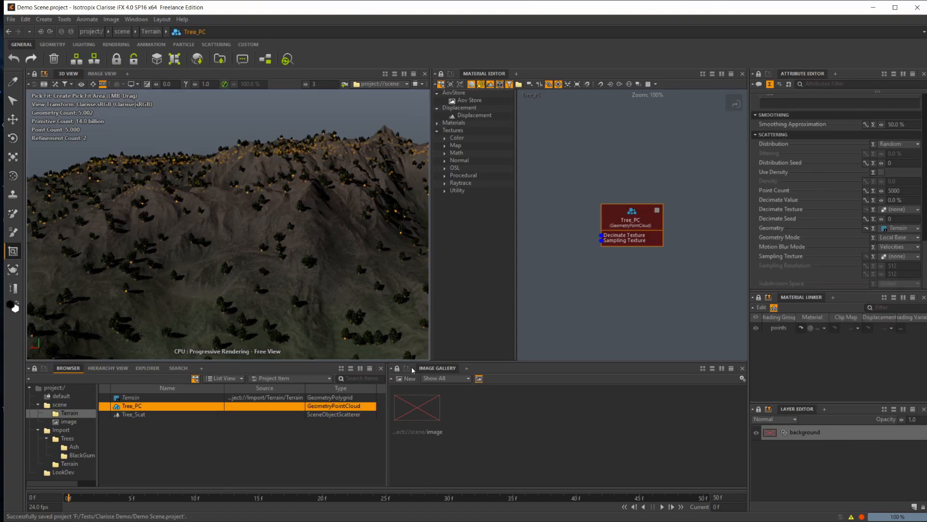
{"action": "middle_click_drag", "start_coordinate": [582, 280], "coordinate": [687, 256]}
{"action": "scroll", "coordinate": [622, 270], "scroll_direction": "down", "scroll_amount": 2}
{"action": "scroll", "coordinate": [622, 270], "scroll_direction": "down", "scroll_amount": 1}
{"action": "scroll", "coordinate": [84, 425], "scroll_direction": "down", "scroll_amount": 2}
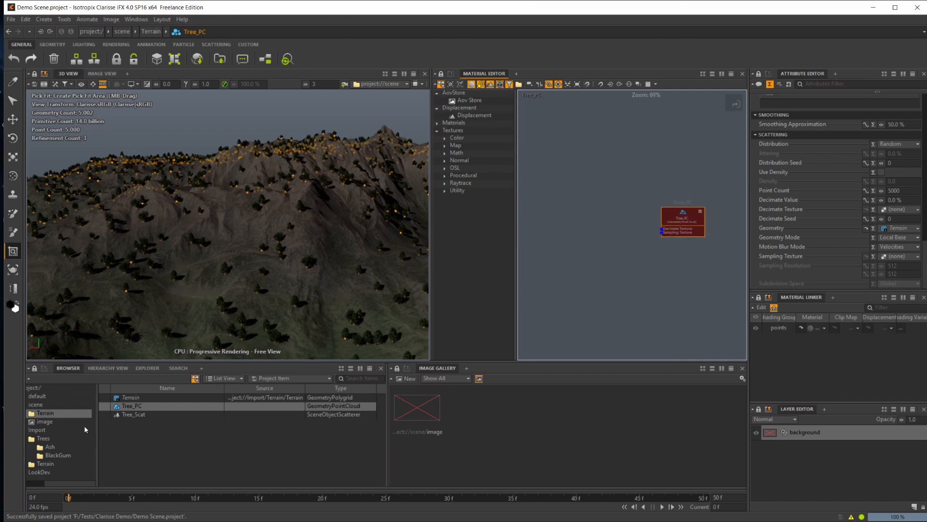
{"action": "left_click", "coordinate": [77, 463]}
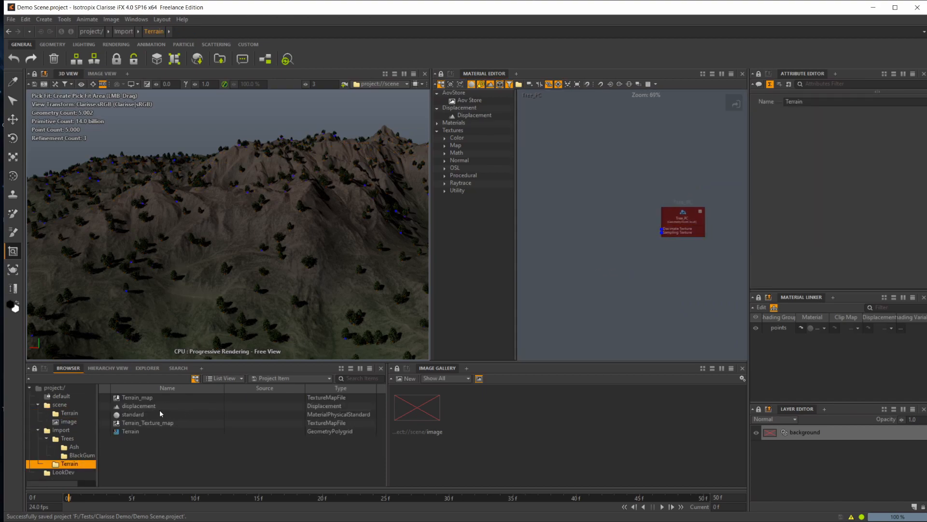
{"action": "left_click_drag", "start_coordinate": [143, 400], "coordinate": [568, 204]}
{"action": "middle_click_drag", "start_coordinate": [628, 274], "coordinate": [656, 287]}
{"action": "left_click_drag", "start_coordinate": [646, 238], "coordinate": [567, 220]}
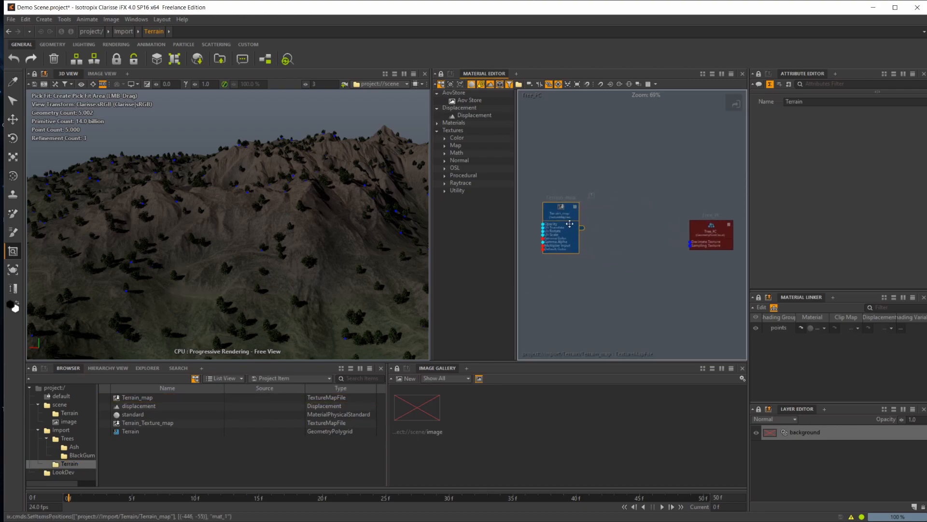
Step: Create an instance of the imported Terrain geometry in the LookDev context and show that context in the 3D view
{"action": "right_click_drag", "start_coordinate": [229, 293], "coordinate": [249, 307], "text": "alt"}
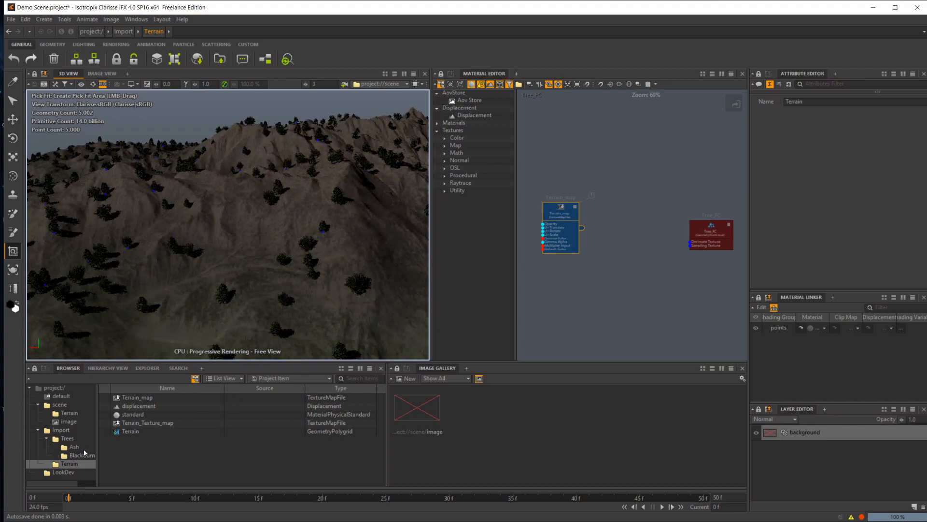
{"action": "right_click_drag", "start_coordinate": [140, 429], "coordinate": [68, 477]}
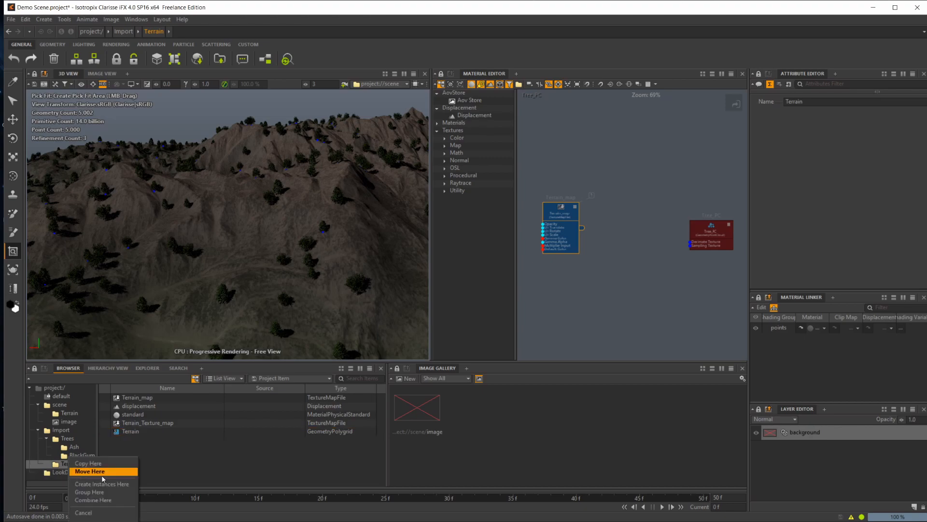
{"action": "left_click", "coordinate": [102, 484]}
{"action": "left_click_drag", "start_coordinate": [73, 472], "coordinate": [390, 84]}
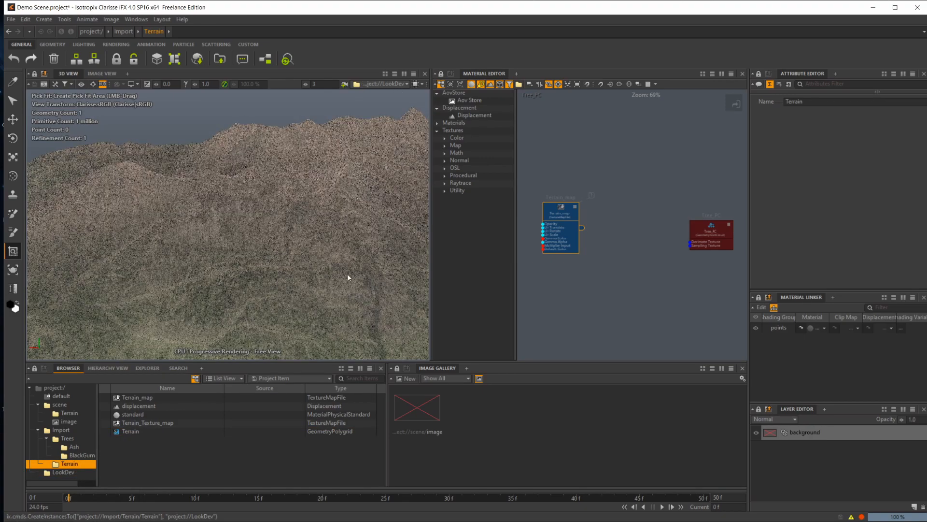
Step: Add a MaterialMatte node to the material graph and place it below the Tree_PC node
{"action": "left_click", "coordinate": [652, 316]}
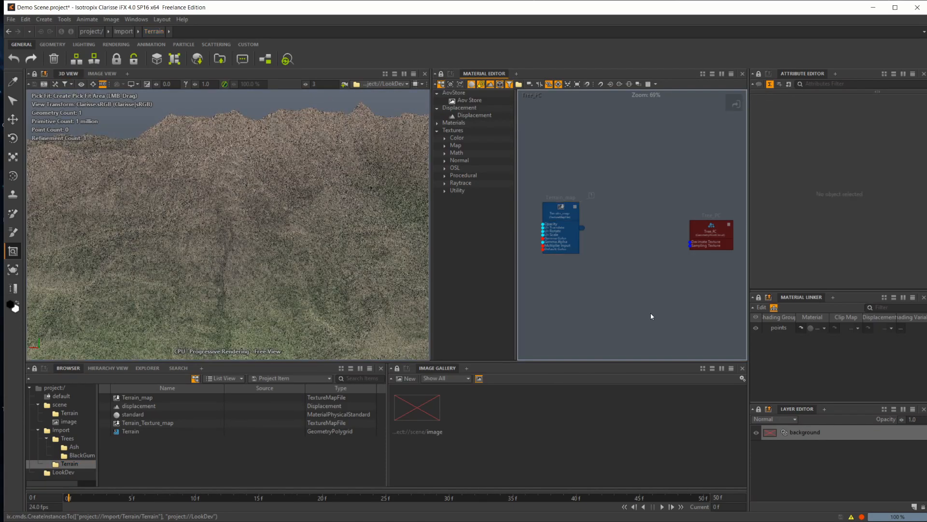
{"action": "key", "text": "Tab"}
{"action": "type", "text": "matte"}
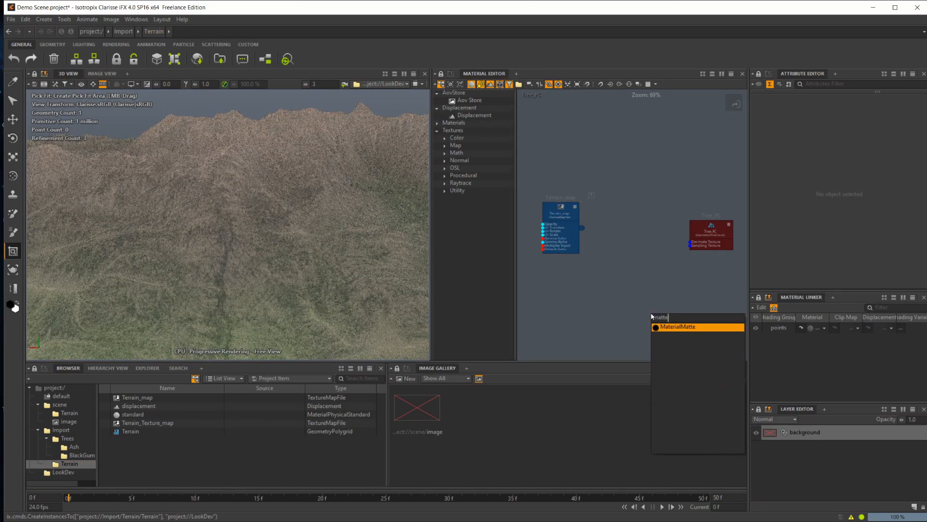
{"action": "key", "text": "Return"}
{"action": "scroll", "coordinate": [651, 316], "scroll_direction": "up", "scroll_amount": 1}
{"action": "middle_click_drag", "start_coordinate": [626, 248], "coordinate": [592, 232]}
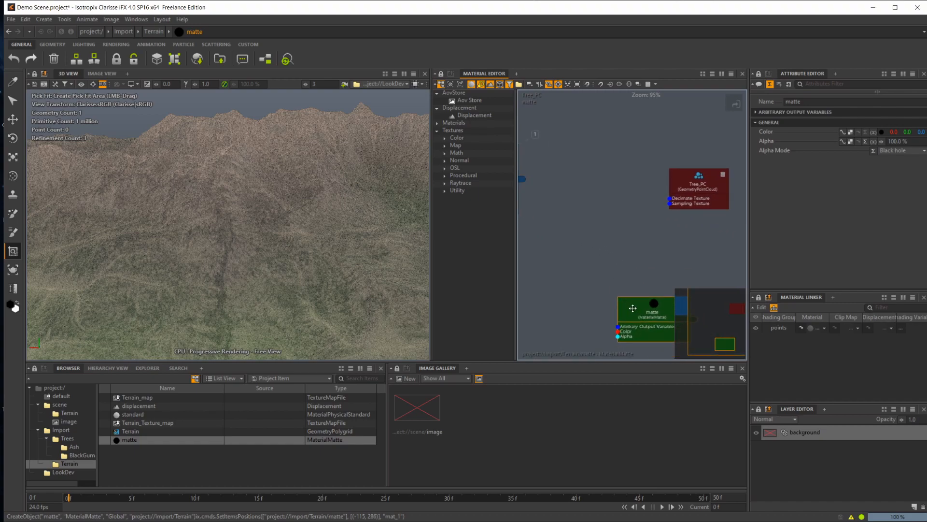
{"action": "left_click_drag", "start_coordinate": [631, 306], "coordinate": [649, 240]}
Step: Connect Terrain_map to the matte material's Color input and assign the matte material to the terrain
{"action": "middle_click_drag", "start_coordinate": [559, 214], "coordinate": [598, 220]}
{"action": "left_click_drag", "start_coordinate": [559, 184], "coordinate": [673, 272]}
{"action": "left_click", "coordinate": [616, 292]}
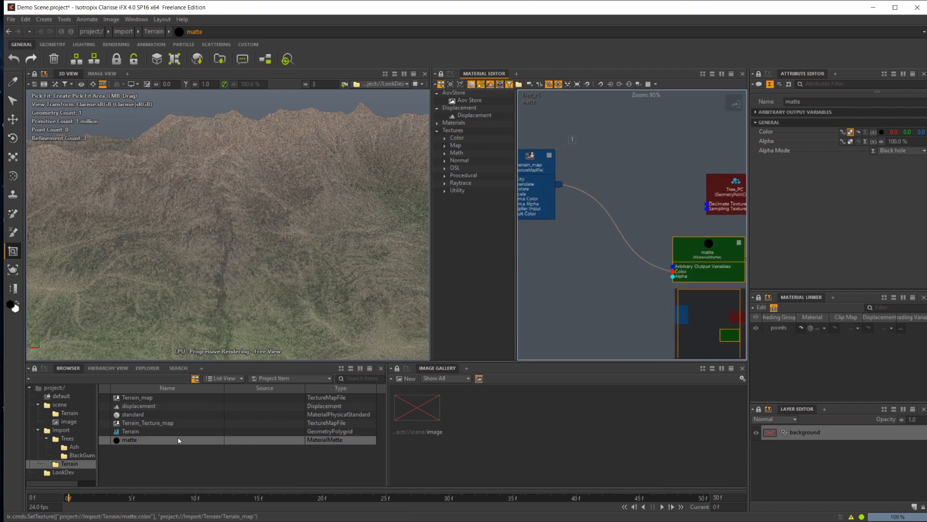
{"action": "left_click_drag", "start_coordinate": [132, 437], "coordinate": [233, 308]}
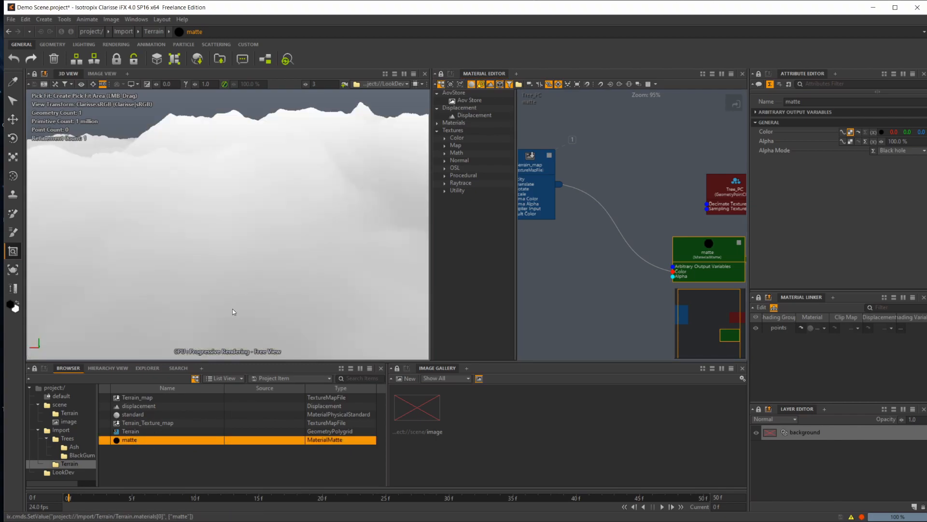
Step: Examine the Terrain_map shading on the terrain's peaks and valleys from several angles
{"action": "right_click_drag", "start_coordinate": [381, 201], "coordinate": [476, 216], "text": "alt"}
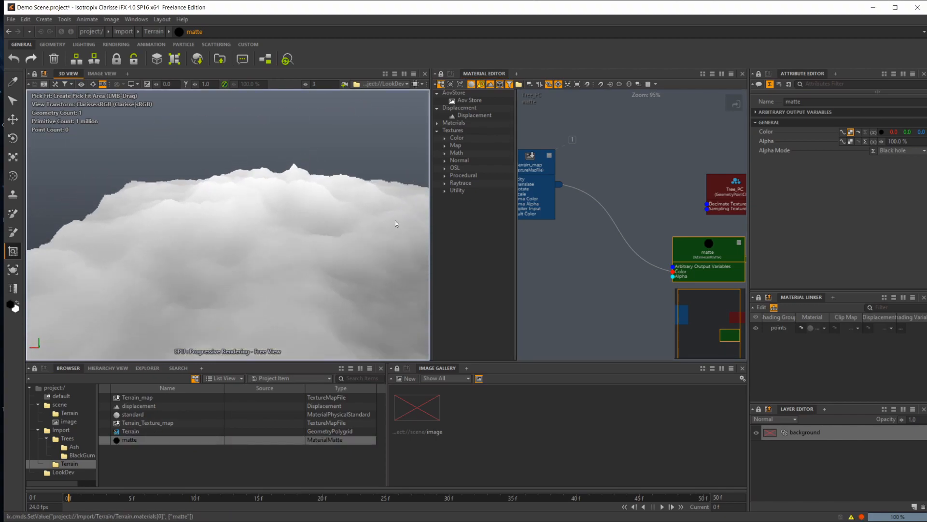
{"action": "middle_click_drag", "start_coordinate": [575, 233], "coordinate": [588, 234]}
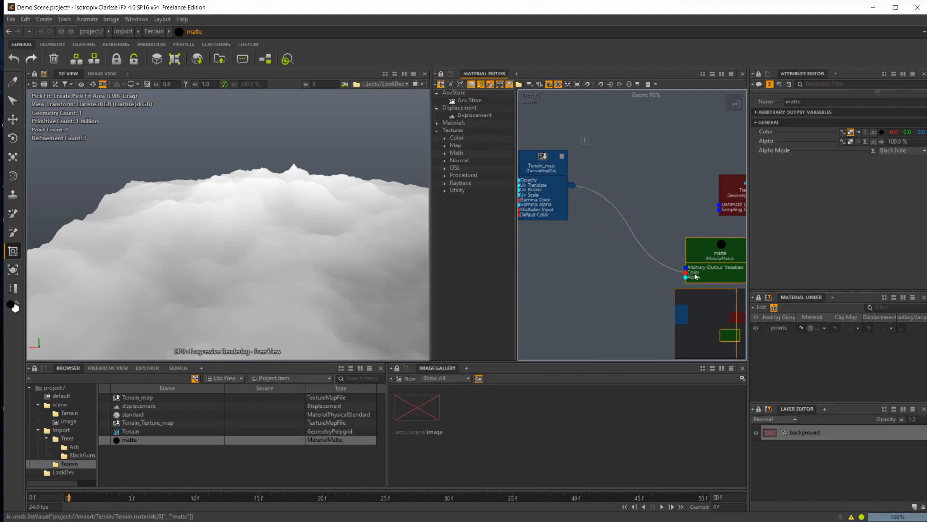
{"action": "left_click_drag", "start_coordinate": [360, 302], "coordinate": [244, 239], "text": "alt"}
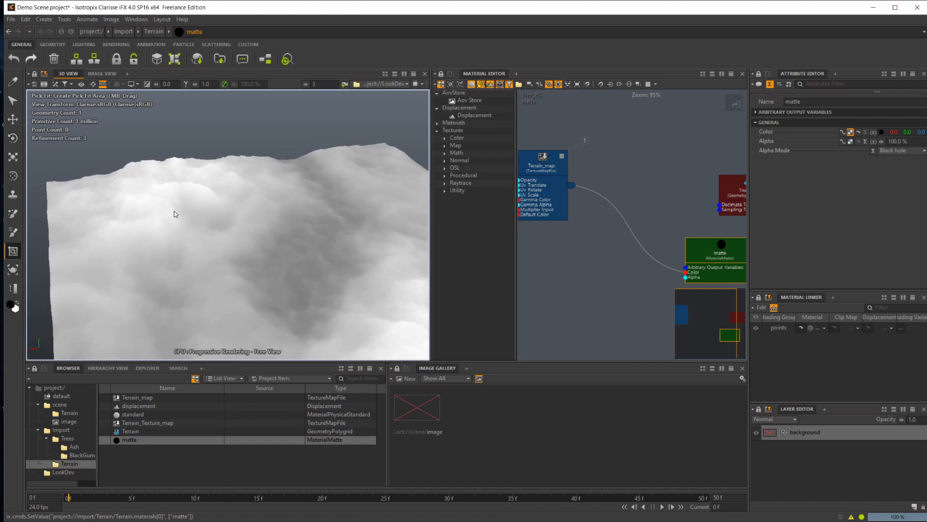
{"action": "right_click_drag", "start_coordinate": [225, 263], "coordinate": [232, 300], "text": "alt"}
{"action": "left_click_drag", "start_coordinate": [232, 299], "coordinate": [302, 256], "text": "alt"}
{"action": "left_click_drag", "start_coordinate": [164, 193], "coordinate": [120, 144], "text": "alt"}
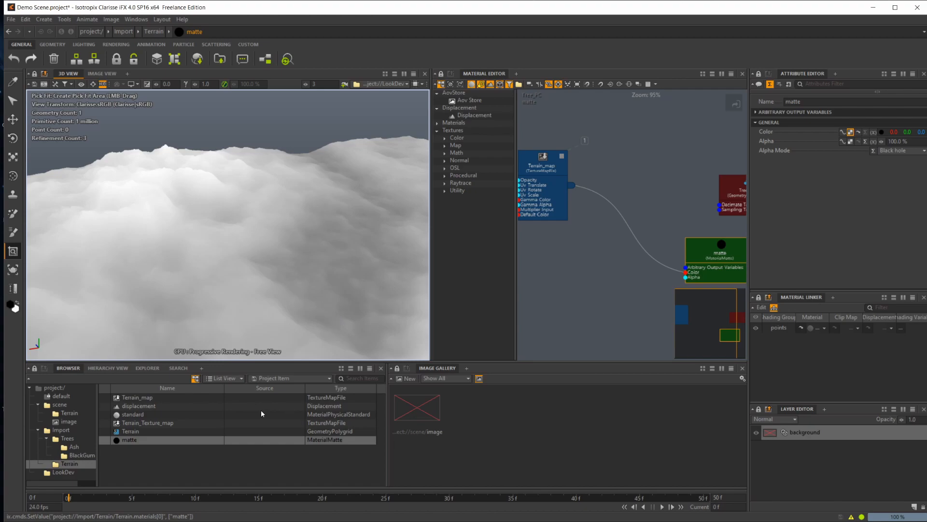
Step: Add a TextureGradient node and arrange it between the Terrain_map and matte nodes
{"action": "middle_click_drag", "start_coordinate": [588, 267], "coordinate": [620, 277]}
{"action": "left_click", "coordinate": [616, 261]}
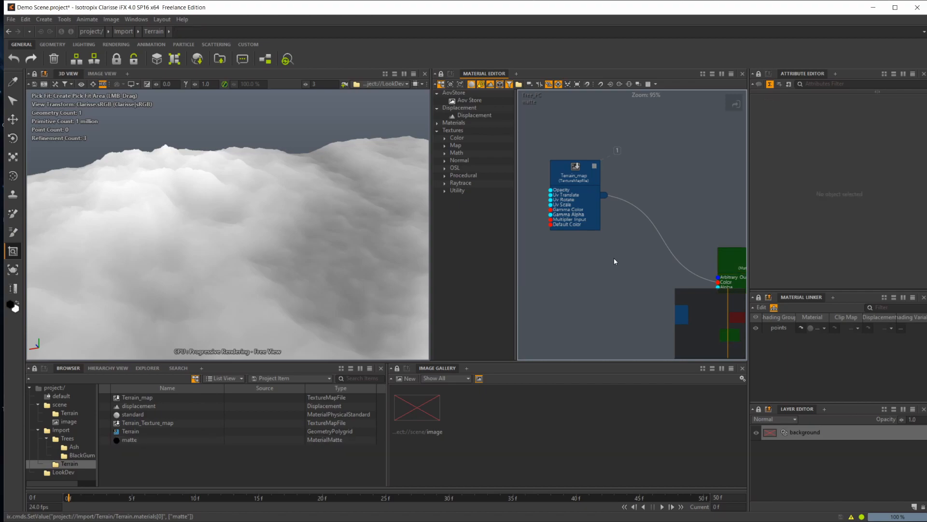
{"action": "key", "text": "Tab"}
{"action": "type", "text": "gra"}
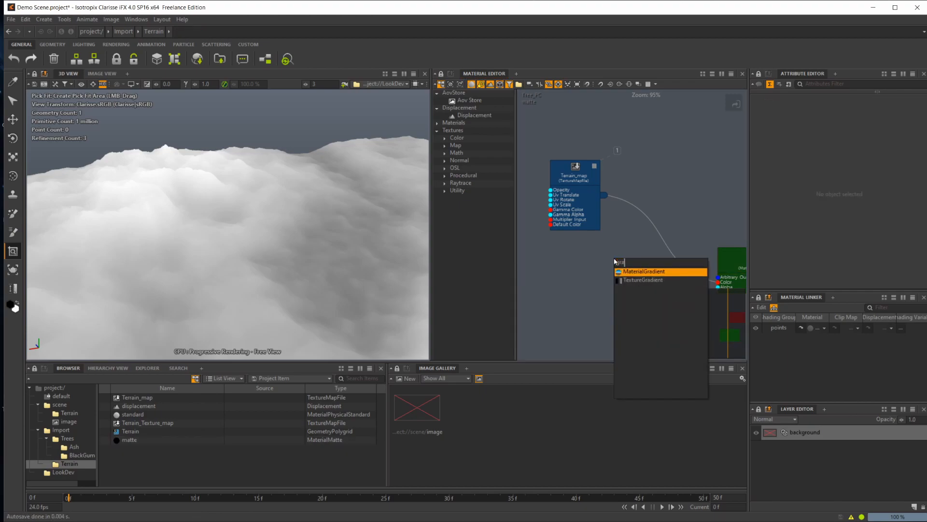
{"action": "key", "text": "Down"}
{"action": "key", "text": "Return"}
{"action": "left_click_drag", "start_coordinate": [590, 175], "coordinate": [554, 178]}
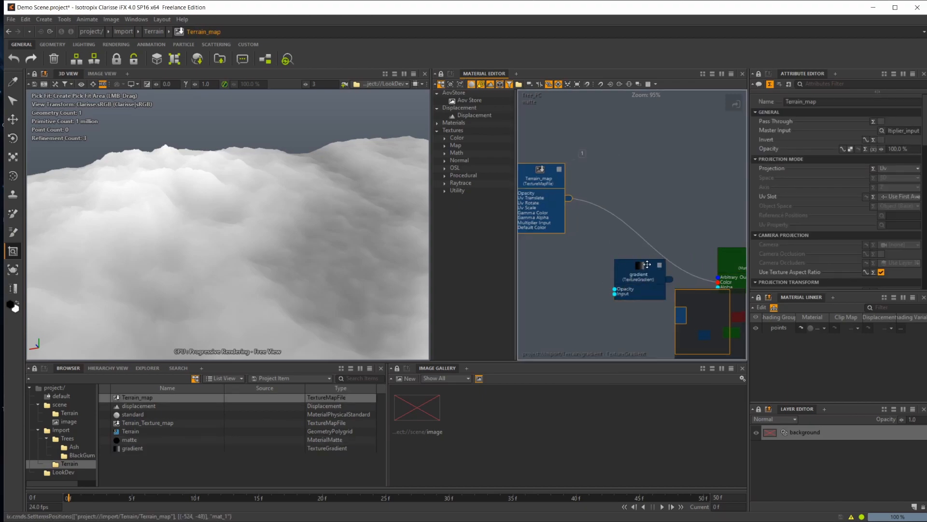
{"action": "left_click_drag", "start_coordinate": [630, 276], "coordinate": [610, 249]}
Step: Connect Terrain_map to the gradient's Input and the gradient's output to the matte material's Color
{"action": "left_click_drag", "start_coordinate": [572, 201], "coordinate": [595, 268]}
{"action": "middle_click_drag", "start_coordinate": [636, 277], "coordinate": [581, 279]}
{"action": "left_click_drag", "start_coordinate": [595, 255], "coordinate": [664, 285]}
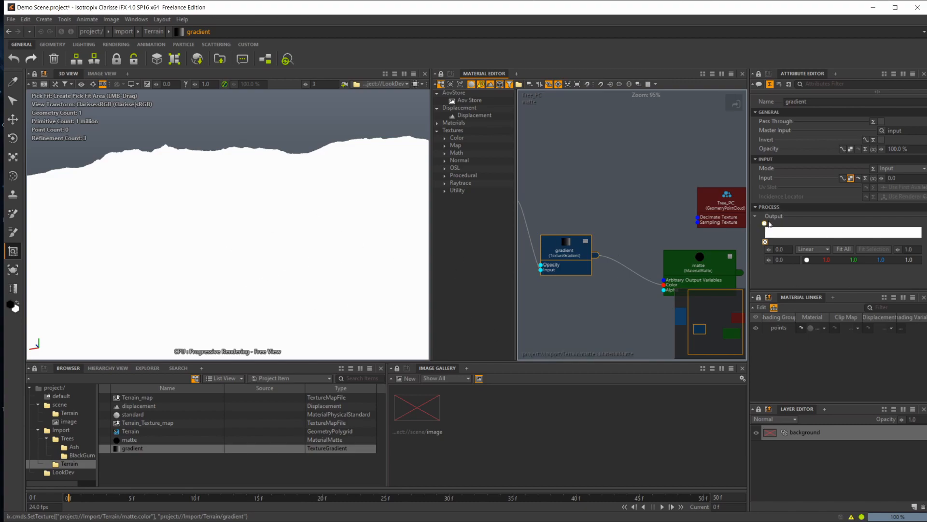
Step: Add a black key at position 1.0 on the gradient's Output ramp
{"action": "left_click", "coordinate": [923, 233]}
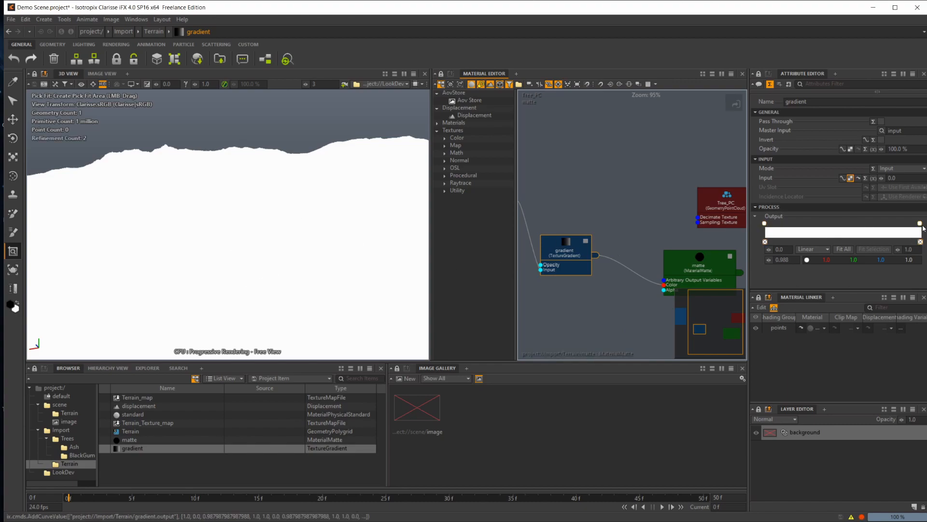
{"action": "left_click", "coordinate": [806, 259]}
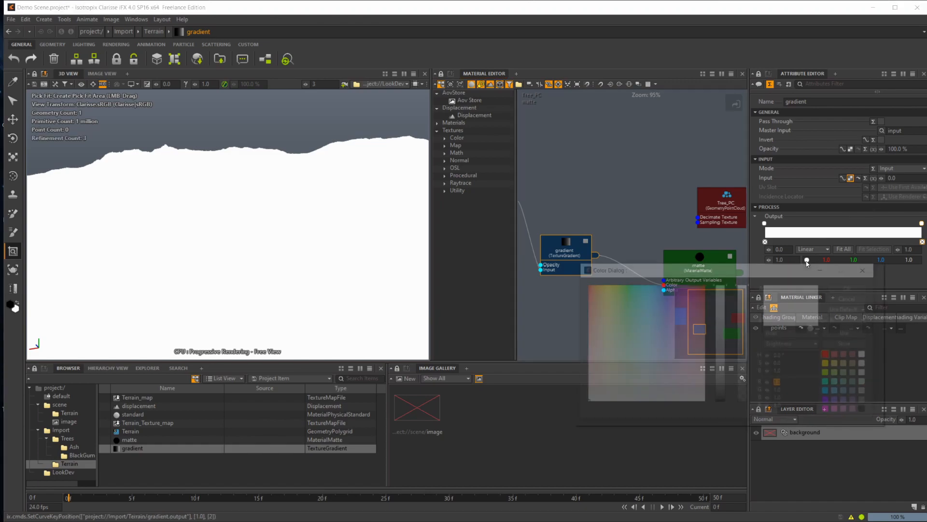
{"action": "left_click_drag", "start_coordinate": [721, 286], "coordinate": [717, 404]}
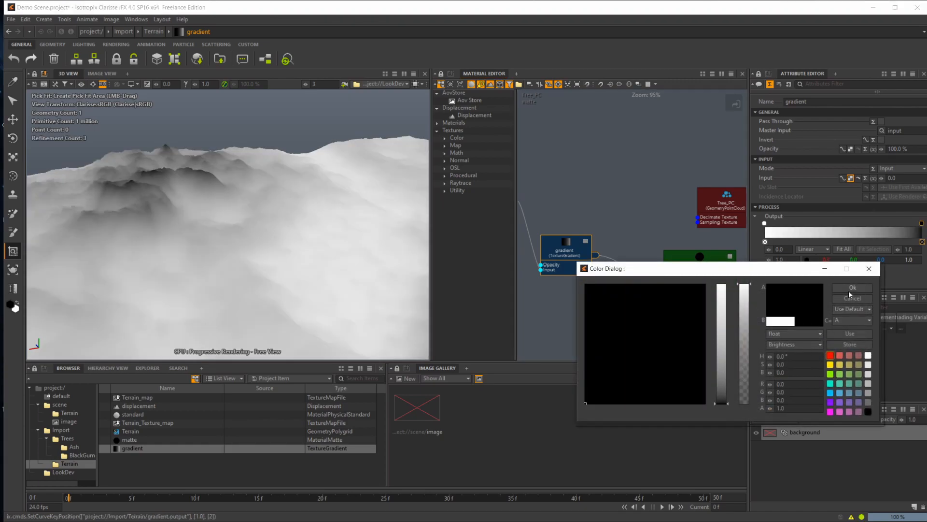
{"action": "left_click", "coordinate": [851, 288]}
Step: Move the black key on the gradient's Output ramp to about 0.75 and check the mask on the terrain
{"action": "left_click_drag", "start_coordinate": [230, 252], "coordinate": [367, 260], "text": "alt"}
{"action": "middle_click_drag", "start_coordinate": [588, 303], "coordinate": [619, 295]}
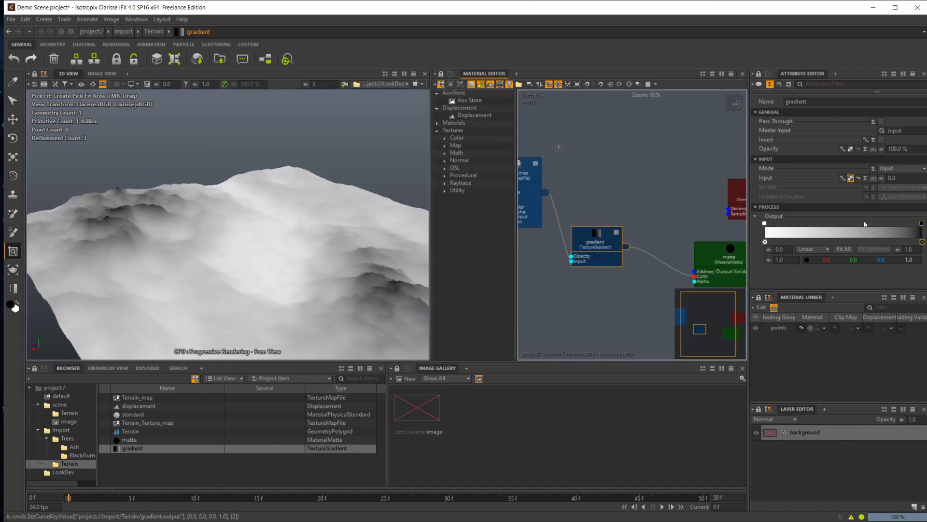
{"action": "left_click_drag", "start_coordinate": [369, 265], "coordinate": [192, 258], "text": "alt"}
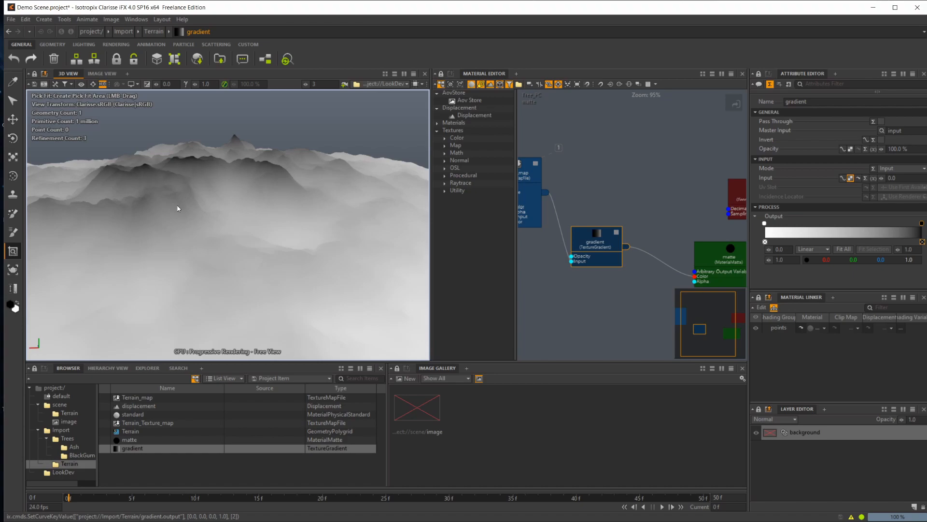
{"action": "left_click_drag", "start_coordinate": [195, 225], "coordinate": [207, 189], "text": "alt"}
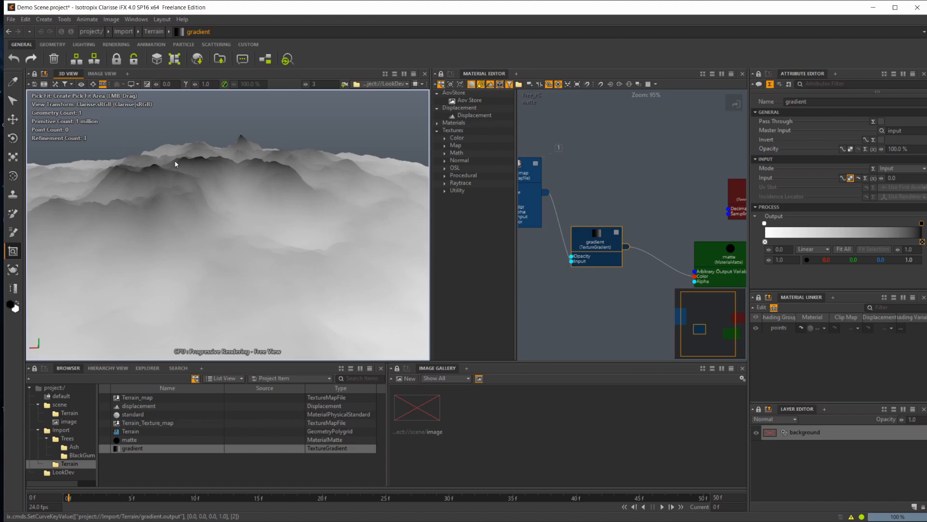
{"action": "left_click_drag", "start_coordinate": [924, 230], "coordinate": [885, 230]}
{"action": "left_click_drag", "start_coordinate": [251, 295], "coordinate": [223, 261], "text": "alt"}
{"action": "left_click_drag", "start_coordinate": [267, 232], "coordinate": [261, 238], "text": "alt"}
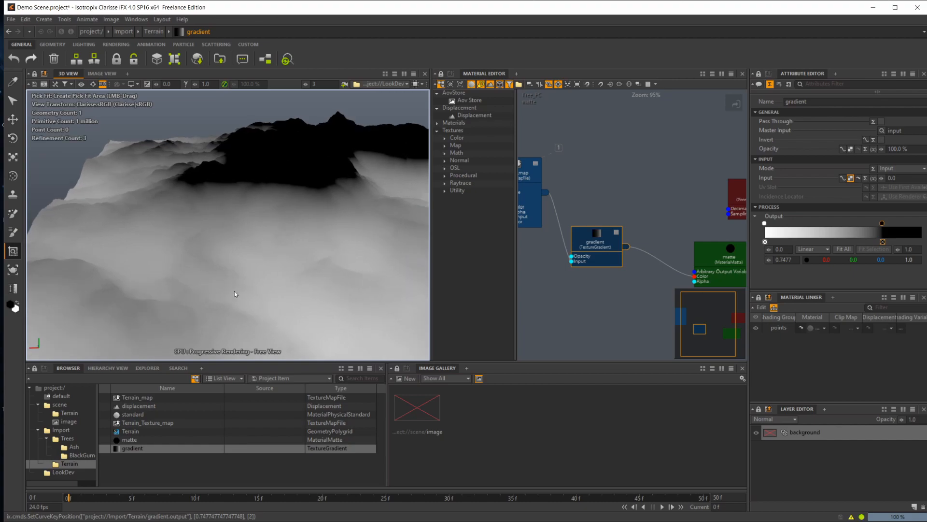
Step: Move the white key on the gradient's Output ramp to about 0.61 and inspect the falloff on the mountains
{"action": "left_click_drag", "start_coordinate": [765, 224], "coordinate": [863, 230]}
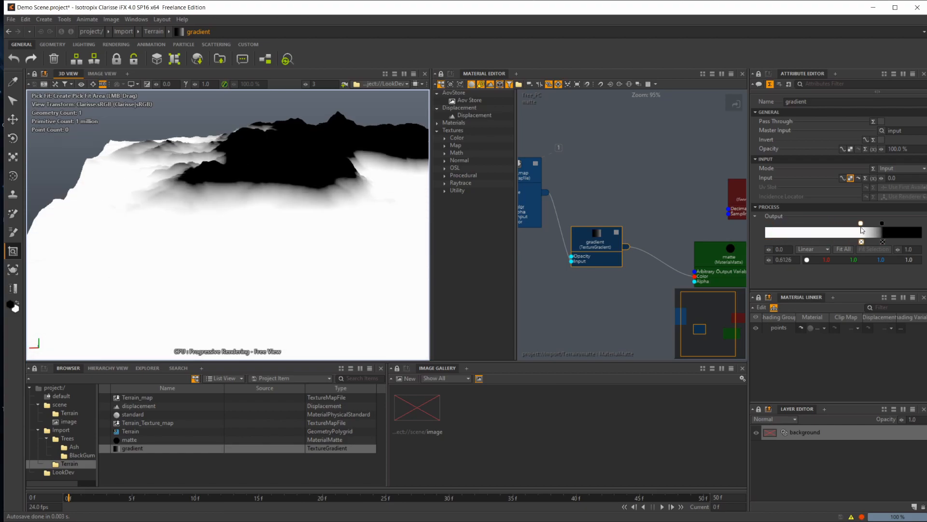
{"action": "left_click_drag", "start_coordinate": [334, 242], "coordinate": [438, 248], "text": "alt"}
{"action": "left_click_drag", "start_coordinate": [287, 265], "coordinate": [280, 230], "text": "alt"}
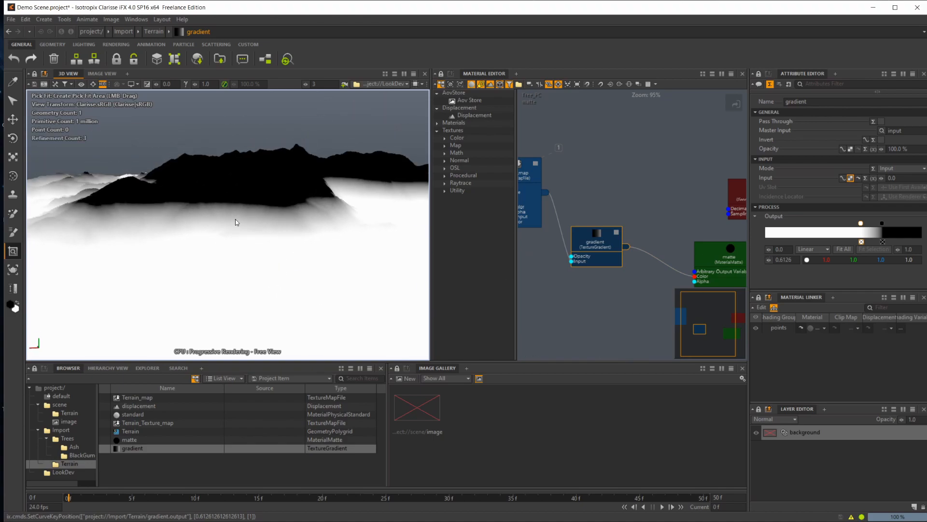
{"action": "middle_click_drag", "start_coordinate": [236, 219], "coordinate": [247, 212], "text": "alt"}
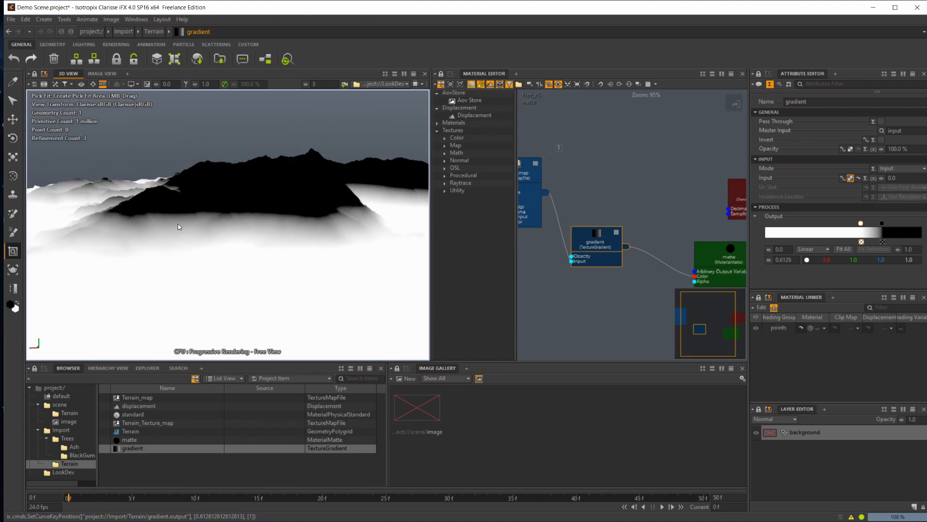
{"action": "middle_click_drag", "start_coordinate": [134, 225], "coordinate": [102, 214], "text": "alt"}
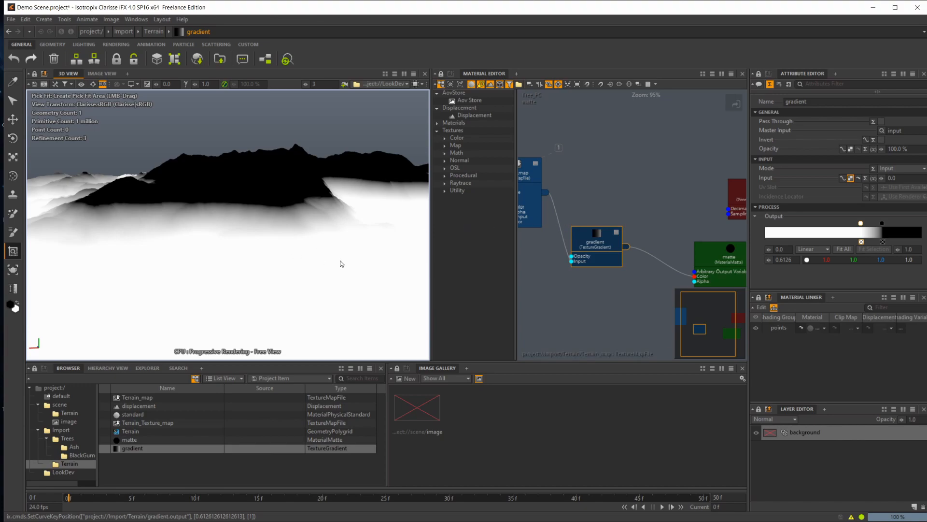
Step: Rearrange the graph by moving the gradient node higher and the matte node directly below Tree_PC
{"action": "middle_click_drag", "start_coordinate": [629, 308], "coordinate": [671, 272], "text": "alt"}
{"action": "scroll", "coordinate": [650, 279], "scroll_direction": "down", "scroll_amount": 2}
{"action": "left_click_drag", "start_coordinate": [633, 220], "coordinate": [642, 189]}
{"action": "middle_click_drag", "start_coordinate": [637, 247], "coordinate": [555, 261], "text": "alt"}
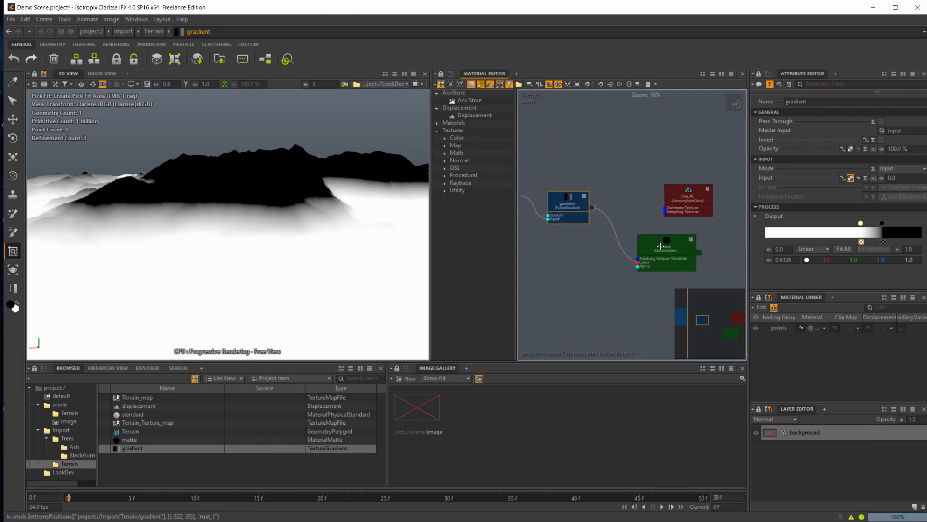
{"action": "left_click_drag", "start_coordinate": [660, 246], "coordinate": [688, 242]}
Step: Add a TextureMultiBlend node to the graph and place it between the gradient and matte nodes
{"action": "left_click_drag", "start_coordinate": [133, 249], "coordinate": [263, 255], "text": "alt"}
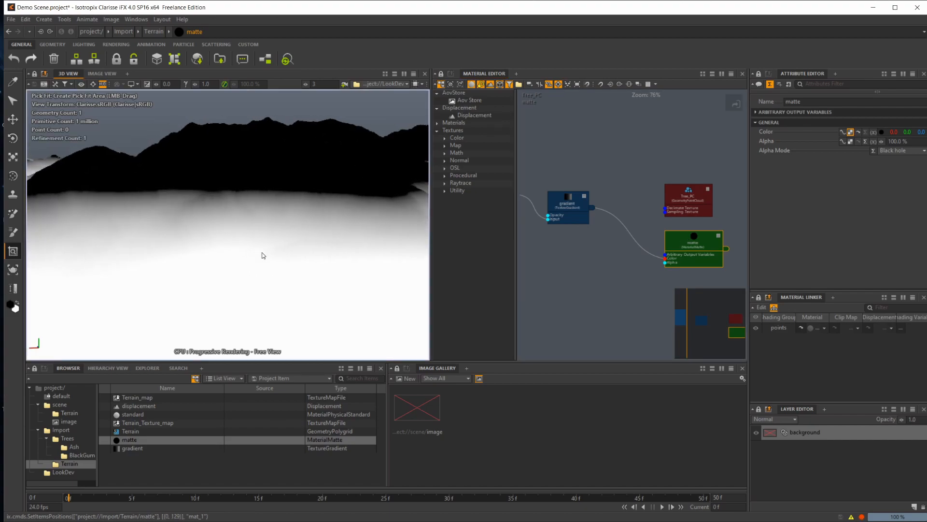
{"action": "middle_click_drag", "start_coordinate": [583, 278], "coordinate": [611, 266]}
{"action": "left_click", "coordinate": [612, 266]}
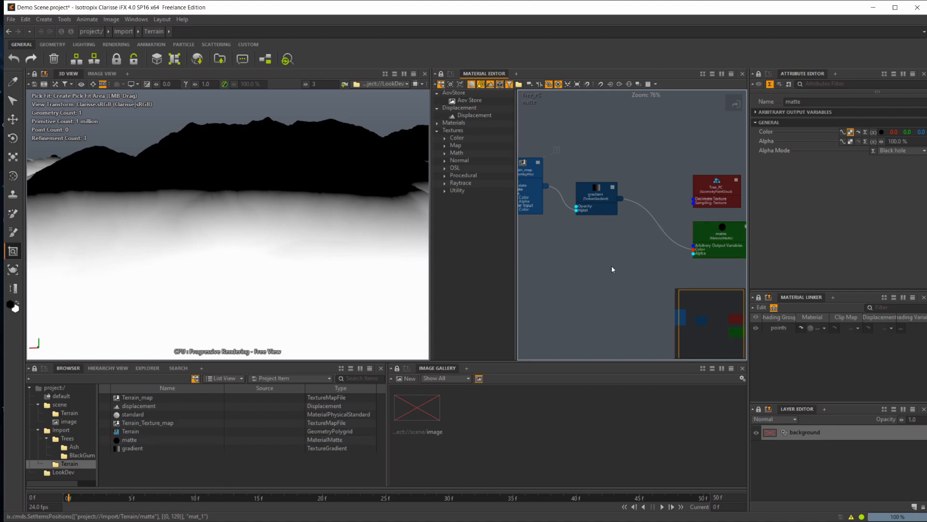
{"action": "key", "text": "Tab"}
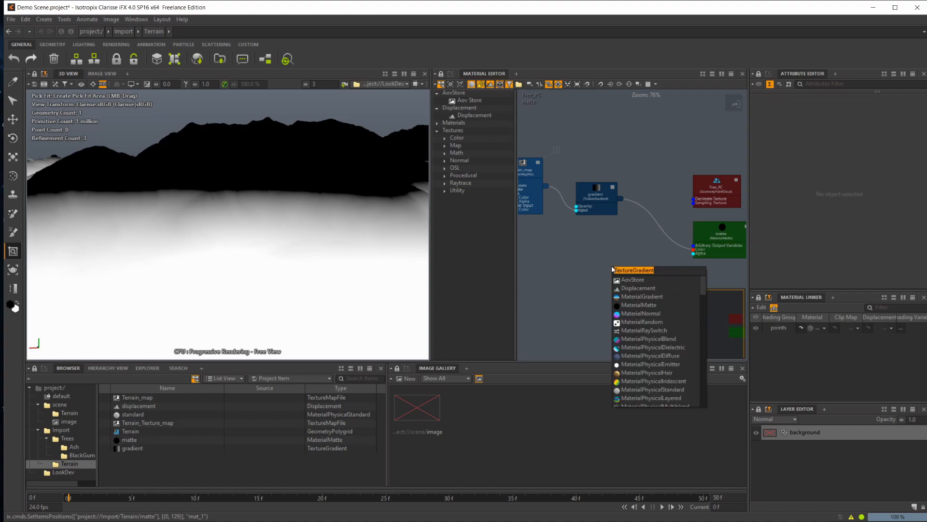
{"action": "type", "text": "blen"}
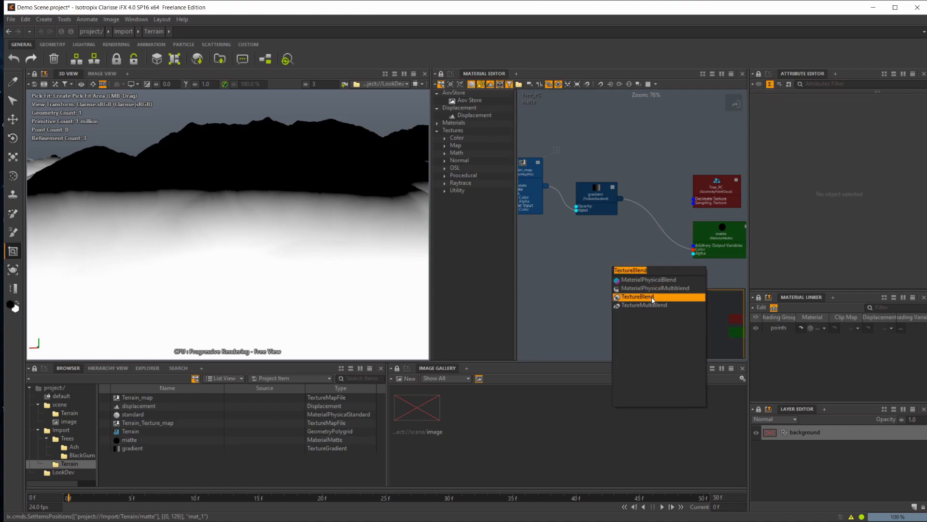
{"action": "left_click", "coordinate": [661, 305]}
{"action": "middle_click_drag", "start_coordinate": [694, 279], "coordinate": [629, 258]}
{"action": "left_click_drag", "start_coordinate": [658, 222], "coordinate": [702, 226]}
{"action": "left_click_drag", "start_coordinate": [576, 268], "coordinate": [619, 237]}
Step: Add a TextureFractalNoise node below the gradient, beside the multi_blend node
{"action": "middle_click_drag", "start_coordinate": [544, 275], "coordinate": [602, 269]}
{"action": "left_click", "coordinate": [568, 274]}
{"action": "key", "text": "Tab"}
{"action": "type", "text": "fractal"}
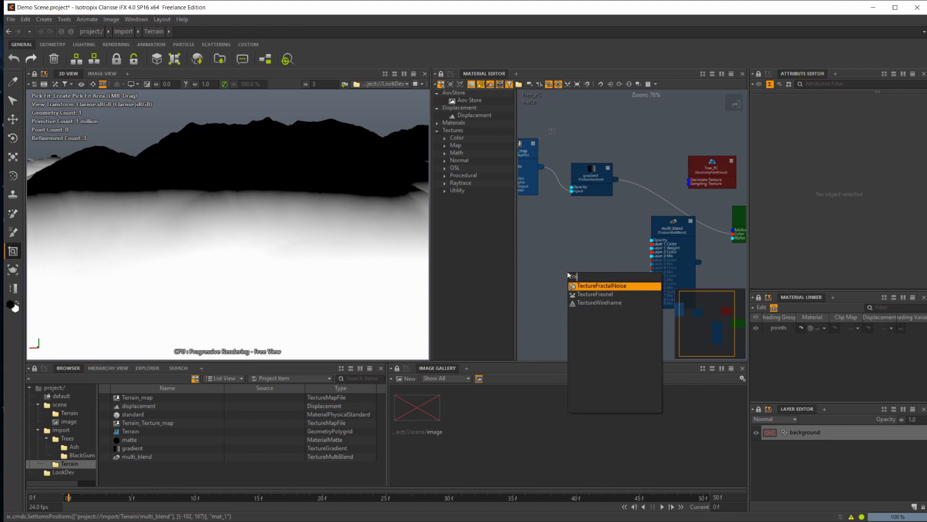
{"action": "key", "text": "Return"}
{"action": "middle_click_drag", "start_coordinate": [625, 248], "coordinate": [580, 239]}
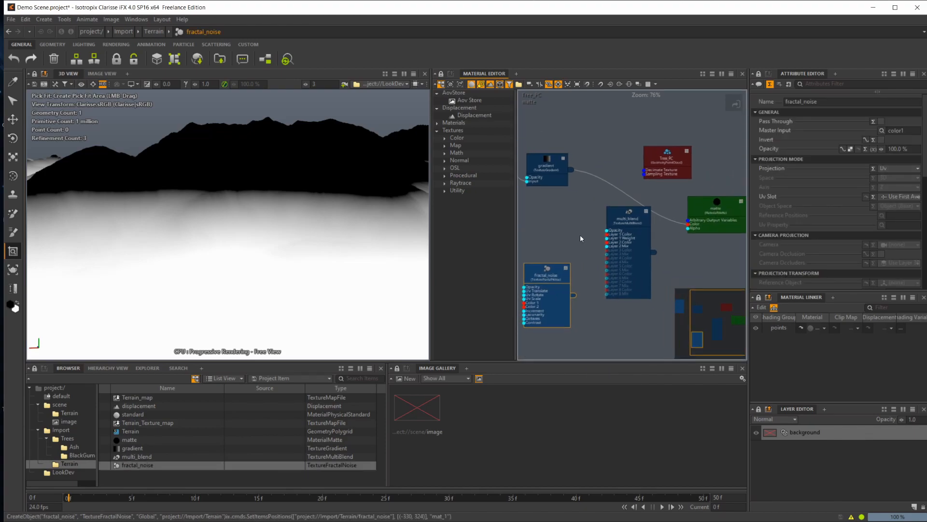
Step: Connect the fractal_noise output to the matte's Color and inspect the noise pattern across the terrain
{"action": "left_click_drag", "start_coordinate": [573, 295], "coordinate": [688, 233]}
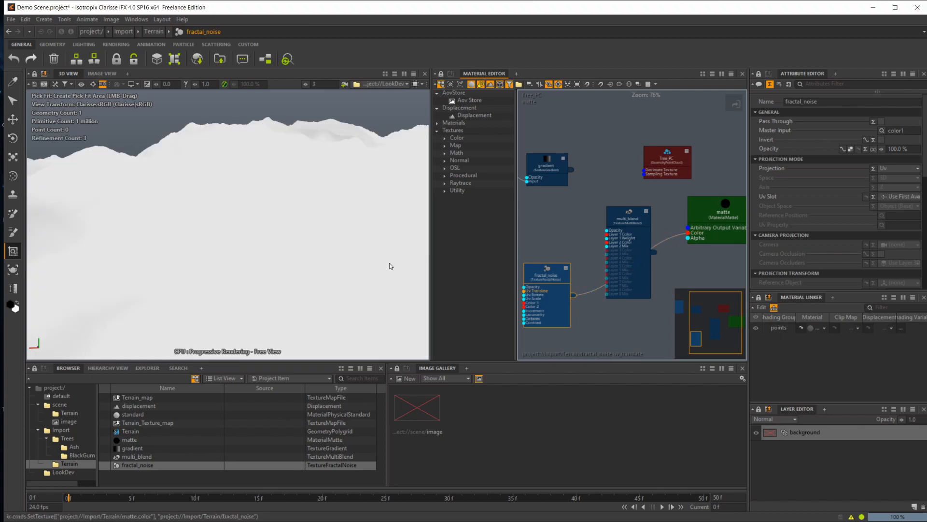
{"action": "right_click_drag", "start_coordinate": [260, 240], "coordinate": [236, 240], "text": "alt"}
{"action": "left_click_drag", "start_coordinate": [237, 240], "coordinate": [295, 259], "text": "alt"}
{"action": "middle_click_drag", "start_coordinate": [416, 237], "coordinate": [357, 238], "text": "alt"}
{"action": "right_click_drag", "start_coordinate": [345, 225], "coordinate": [309, 205], "text": "alt"}
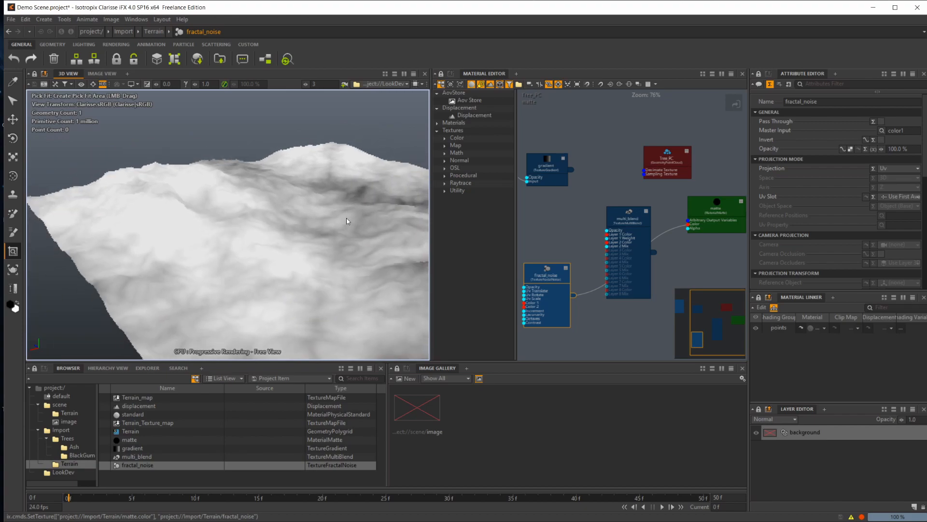
Step: Add a TextureConstantColor node and connect it to the fractal_noise node's Uv Scale
{"action": "middle_click_drag", "start_coordinate": [544, 246], "coordinate": [604, 222], "text": "alt"}
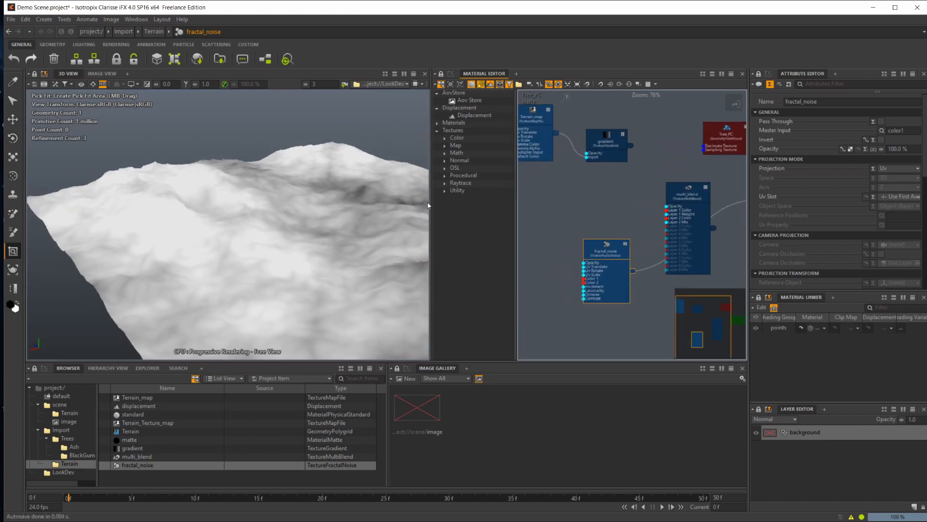
{"action": "left_click", "coordinate": [555, 246]}
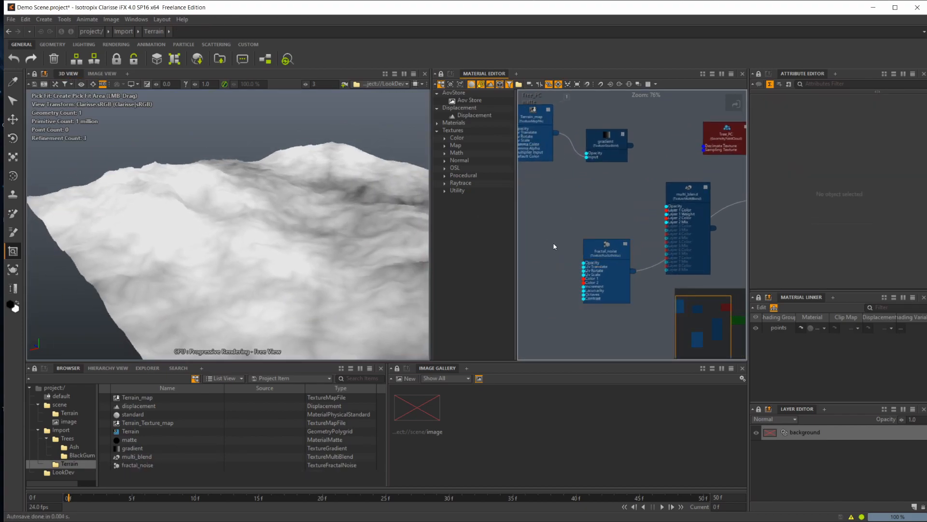
{"action": "key", "text": "Tab"}
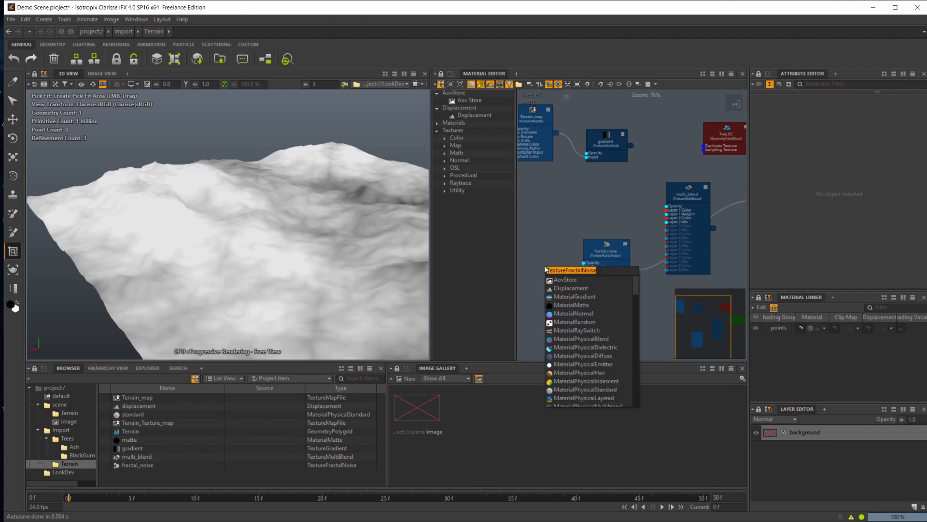
{"action": "type", "text": "cons"}
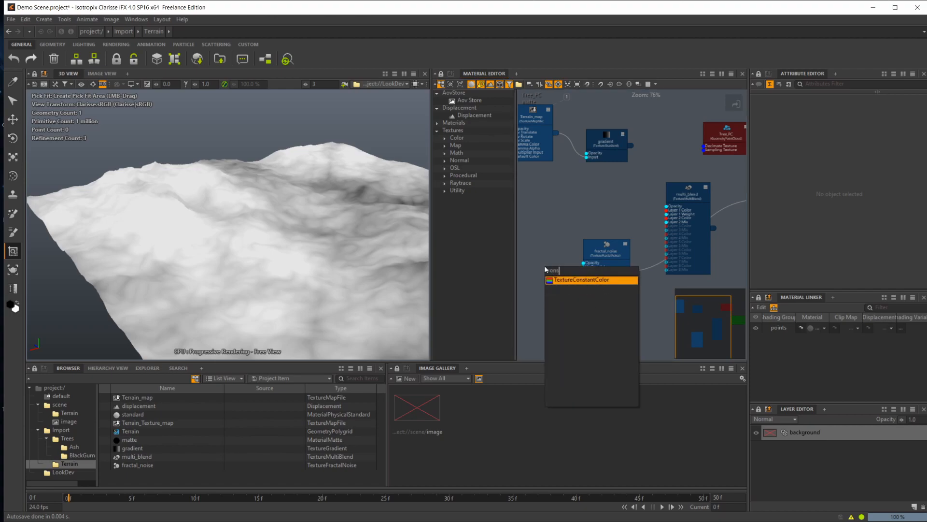
{"action": "key", "text": "Return"}
{"action": "middle_click_drag", "start_coordinate": [546, 269], "coordinate": [598, 273]}
{"action": "mouse_move", "coordinate": [639, 284]}
{"action": "left_mouse_down"}
{"action": "mouse_move", "coordinate": [581, 268]}
{"action": "mouse_move", "coordinate": [637, 283]}
{"action": "left_mouse_up"}
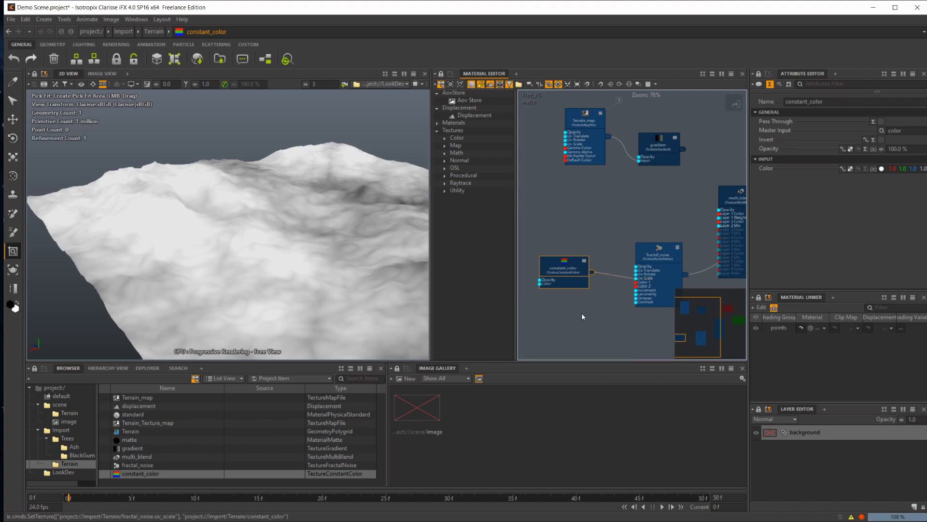
Step: Try a brightness of 5 for the constant_color node's Color and settle on 0.2 to scale the noise
{"action": "scroll", "coordinate": [589, 306], "scroll_direction": "up", "scroll_amount": 2}
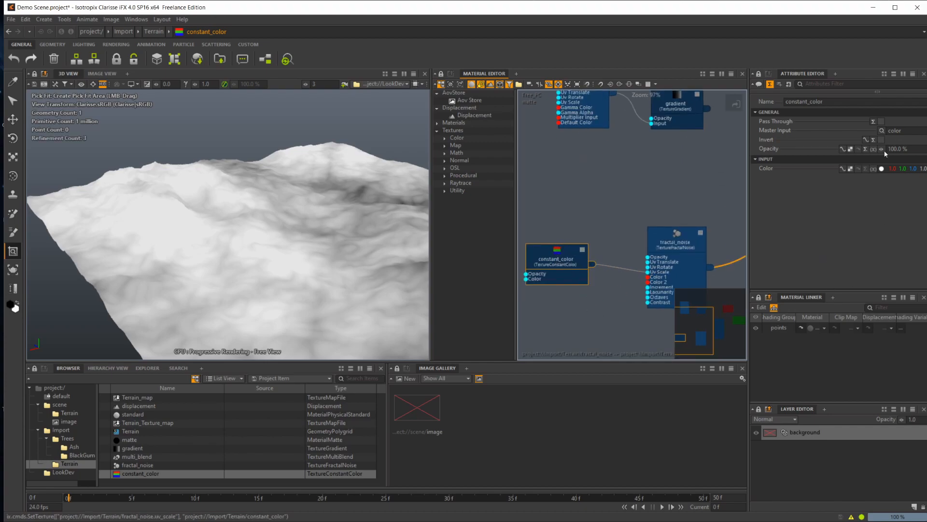
{"action": "left_click", "coordinate": [882, 169]}
{"action": "left_click_drag", "start_coordinate": [791, 270], "coordinate": [727, 241]}
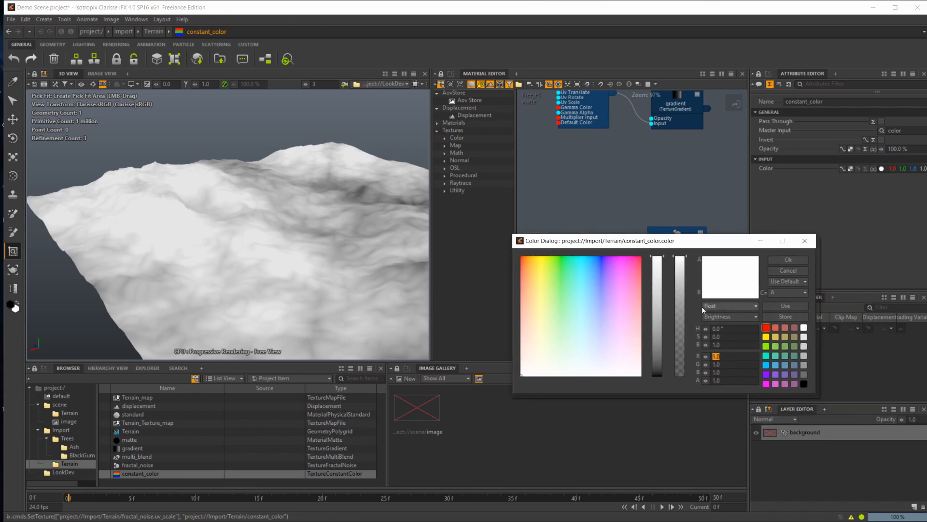
{"action": "left_click", "coordinate": [728, 343]}
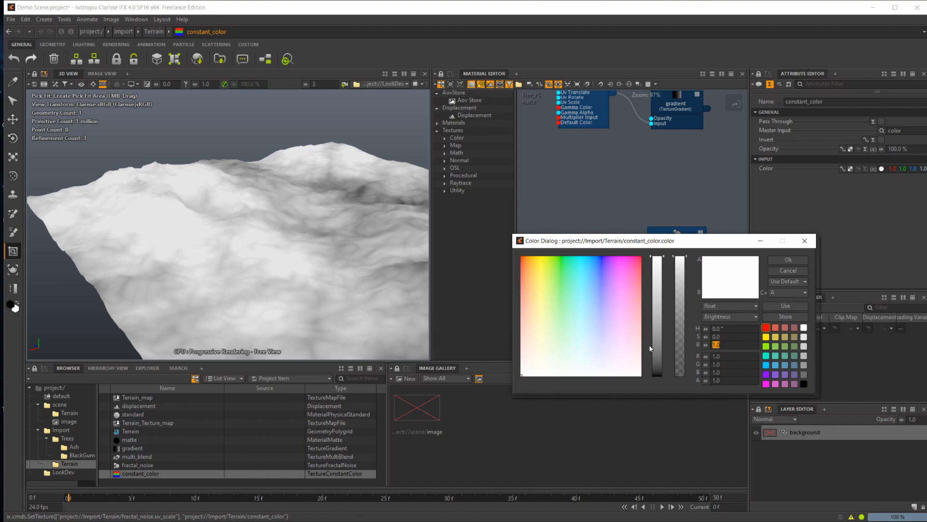
{"action": "type", "text": "5"}
{"action": "key", "text": "Return"}
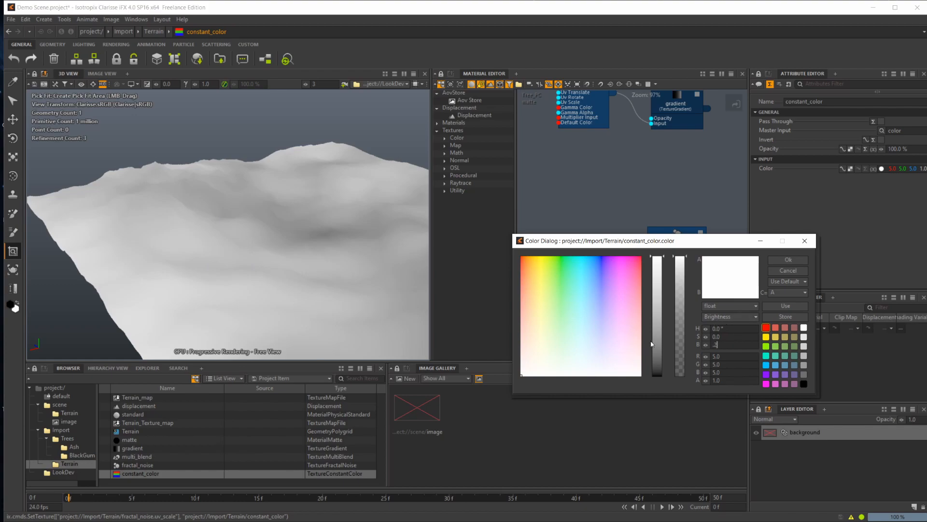
{"action": "key", "text": "Return"}
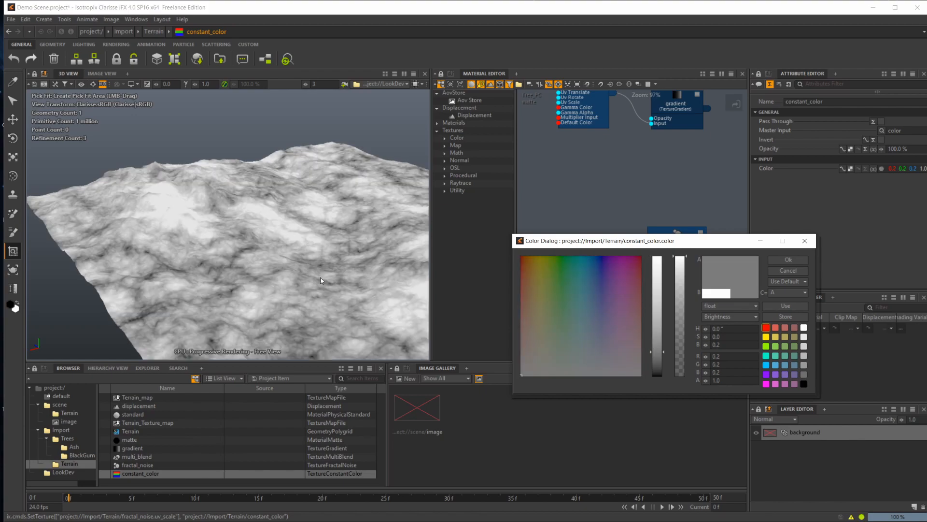
{"action": "left_click", "coordinate": [804, 240]}
Step: Connect the gradient to multi_blend's Layer 1 Color and the fractal_noise to its Layer 2 Color
{"action": "middle_click_drag", "start_coordinate": [609, 184], "coordinate": [519, 191]}
{"action": "middle_click_drag", "start_coordinate": [616, 183], "coordinate": [612, 205]}
{"action": "scroll", "coordinate": [636, 162], "scroll_direction": "up", "scroll_amount": 1}
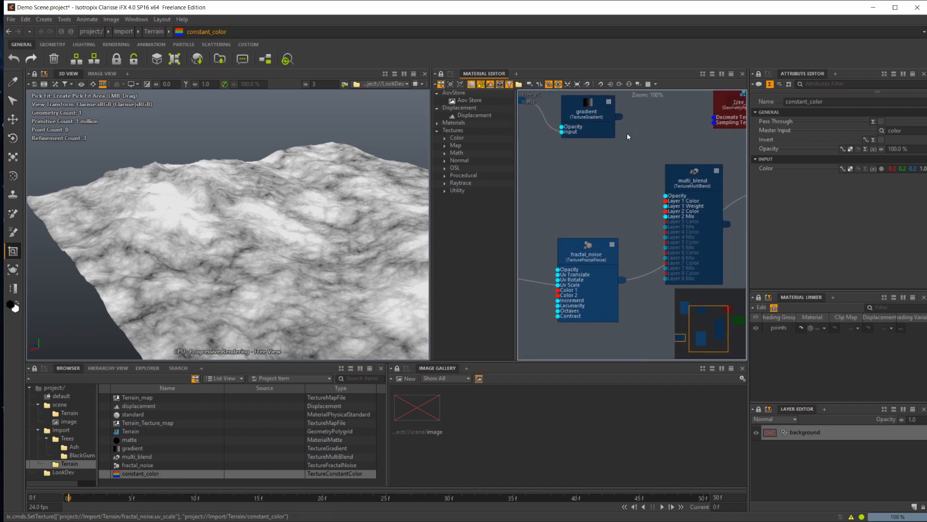
{"action": "left_click_drag", "start_coordinate": [618, 117], "coordinate": [666, 201]}
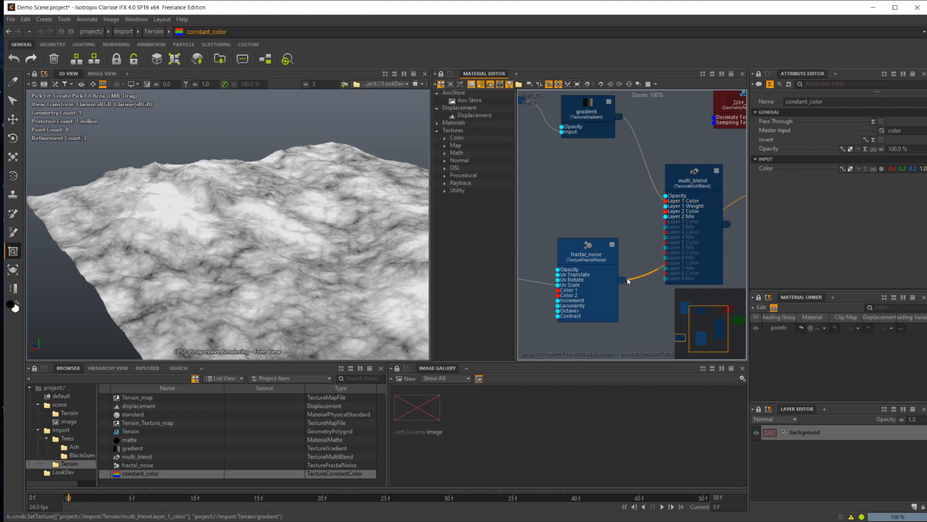
{"action": "left_click_drag", "start_coordinate": [622, 279], "coordinate": [665, 211]}
Step: Connect the multi_blend output to the matte's Color and inspect the blended texture on the terrain
{"action": "middle_click_drag", "start_coordinate": [629, 206], "coordinate": [483, 219]}
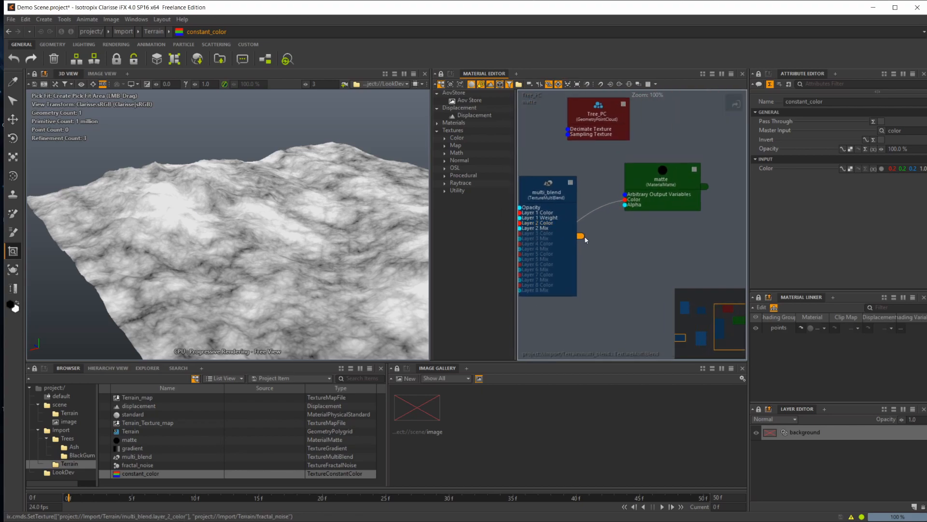
{"action": "left_click", "coordinate": [610, 203]}
{"action": "left_click_drag", "start_coordinate": [581, 236], "coordinate": [625, 202]}
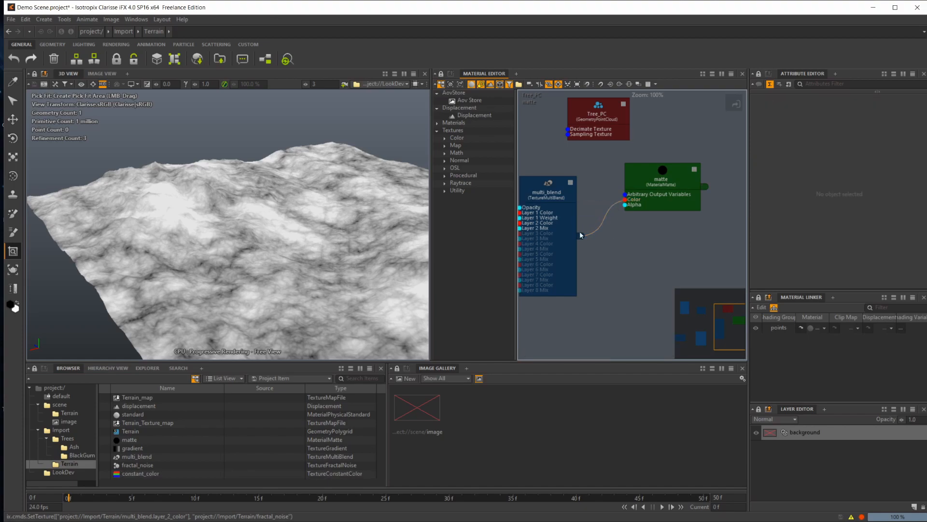
{"action": "left_click_drag", "start_coordinate": [273, 257], "coordinate": [246, 259], "text": "alt"}
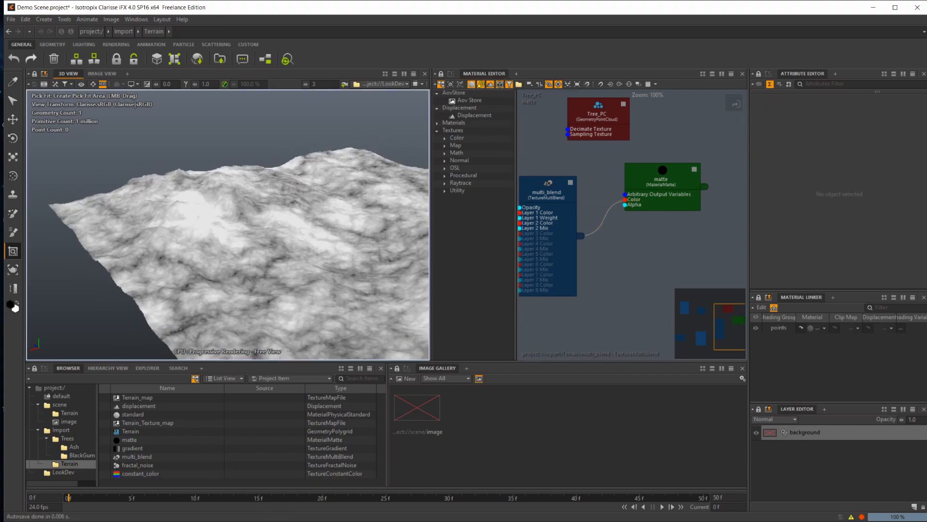
{"action": "scroll", "coordinate": [245, 259], "scroll_direction": "up", "scroll_amount": 5}
Step: Set multi_blend's Layer 2 Mode to Multiply and examine the combined gradient and noise mask on the terrain
{"action": "middle_click_drag", "start_coordinate": [633, 266], "coordinate": [669, 282]}
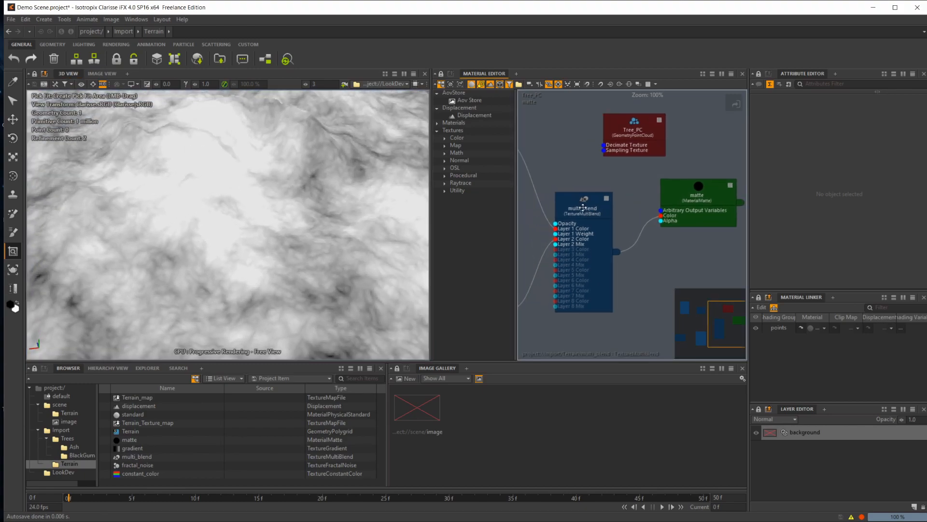
{"action": "left_click", "coordinate": [583, 206]}
{"action": "scroll", "coordinate": [783, 220], "scroll_direction": "down", "scroll_amount": 4}
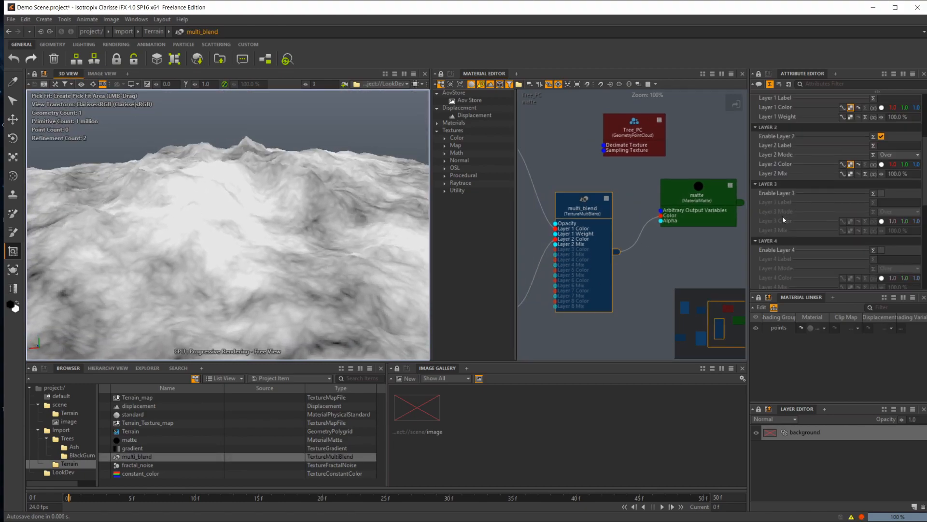
{"action": "left_click", "coordinate": [890, 155]}
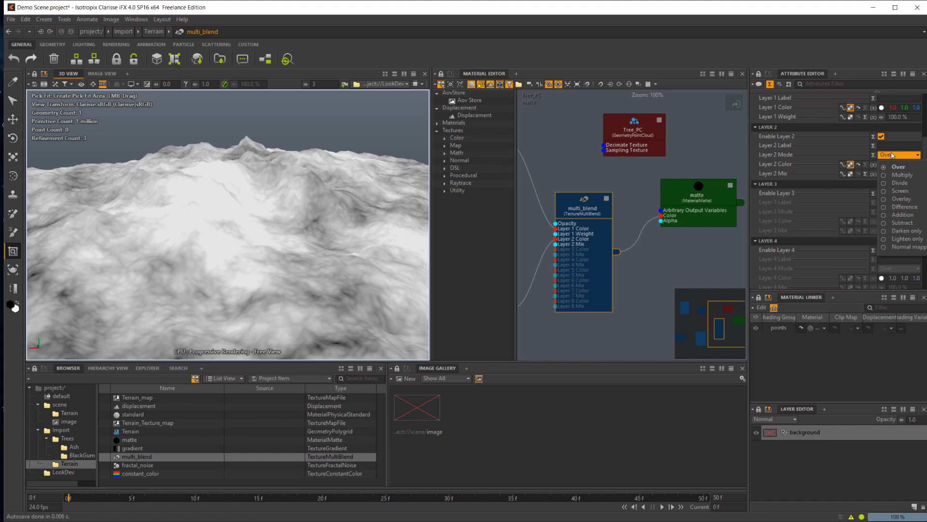
{"action": "left_click", "coordinate": [901, 175]}
{"action": "middle_click_drag", "start_coordinate": [249, 274], "coordinate": [285, 259], "text": "alt"}
{"action": "right_click_drag", "start_coordinate": [286, 259], "coordinate": [259, 285], "text": "alt"}
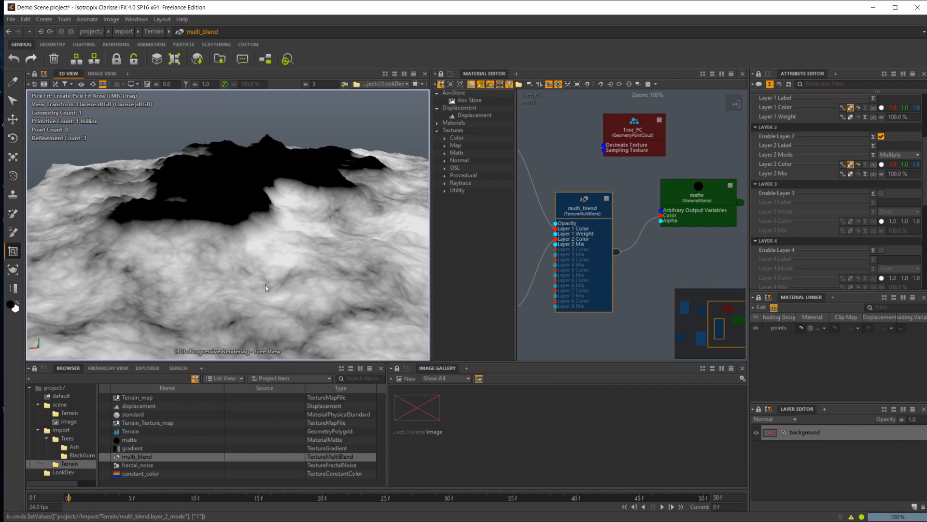
{"action": "left_click_drag", "start_coordinate": [256, 289], "coordinate": [297, 210], "text": "alt"}
{"action": "middle_click_drag", "start_coordinate": [610, 174], "coordinate": [674, 198], "text": "alt"}
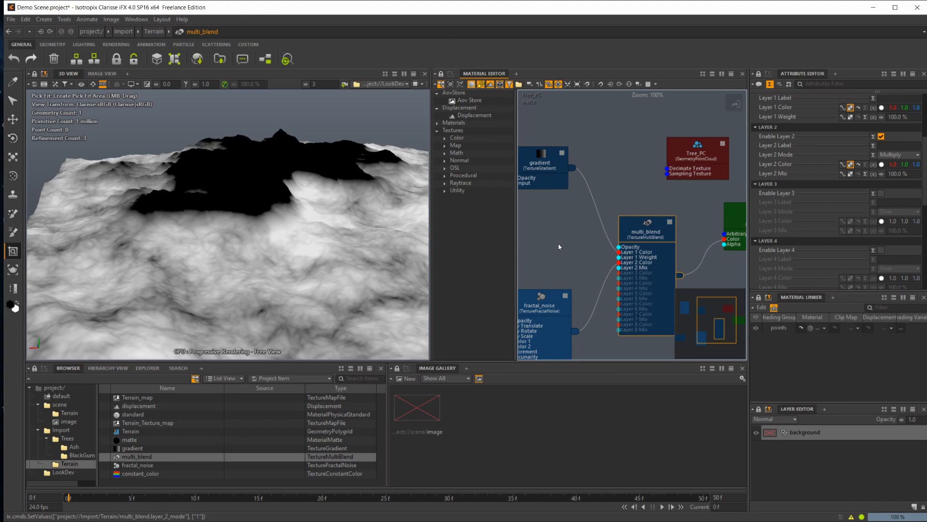
{"action": "middle_click_drag", "start_coordinate": [557, 245], "coordinate": [587, 252], "text": "alt"}
{"action": "mouse_move", "coordinate": [268, 293]}
{"action": "left_mouse_down", "text": "alt"}
{"action": "mouse_move", "coordinate": [304, 276]}
{"action": "mouse_move", "coordinate": [272, 296]}
{"action": "left_mouse_up", "text": "alt"}
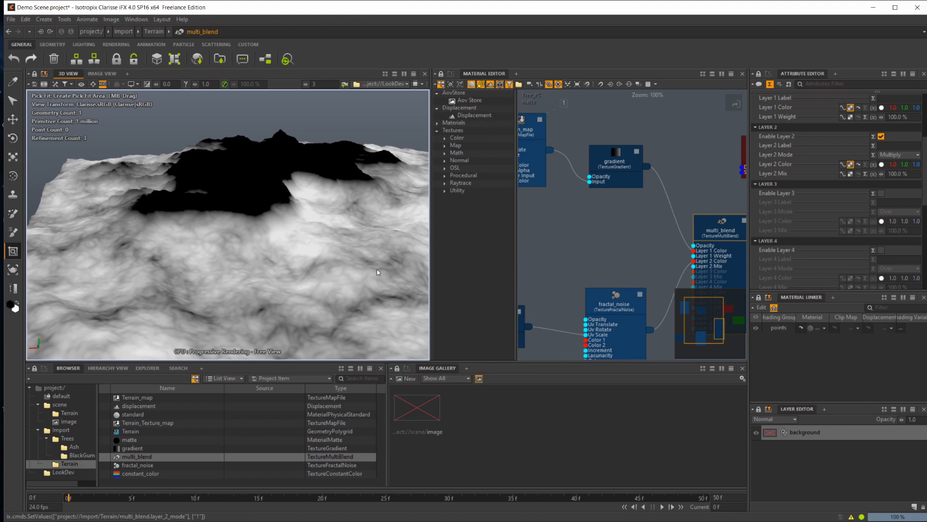
{"action": "right_click_drag", "start_coordinate": [280, 256], "coordinate": [333, 245], "text": "alt"}
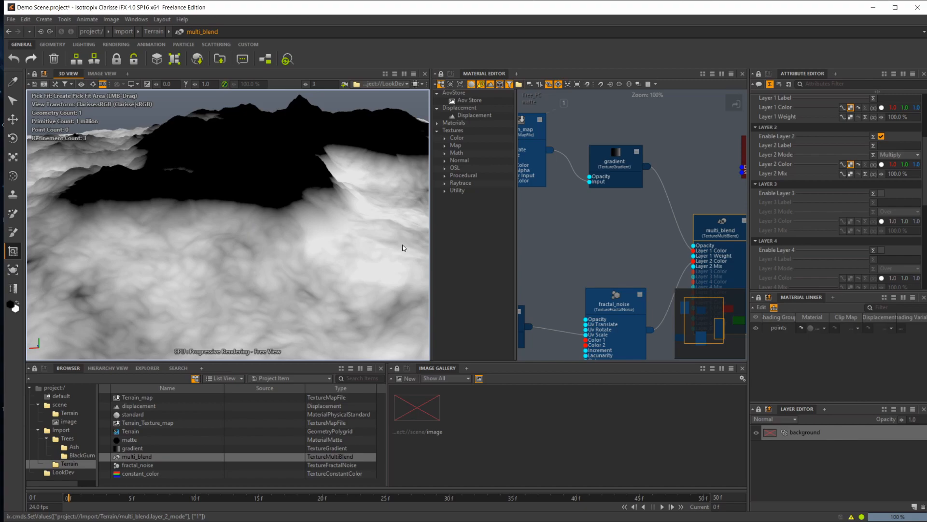
Step: Add a TextureInvert node between the gradient and multi_blend nodes and connect the gradient to its Input
{"action": "middle_click_drag", "start_coordinate": [621, 220], "coordinate": [593, 199]}
{"action": "left_click", "coordinate": [605, 238]}
{"action": "key", "text": "Tab"}
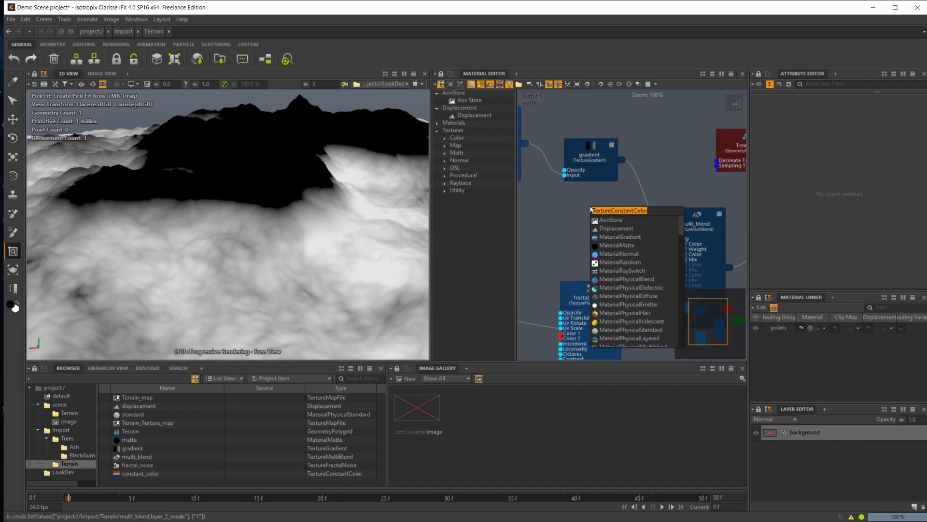
{"action": "type", "text": "invert"}
{"action": "key", "text": "Return"}
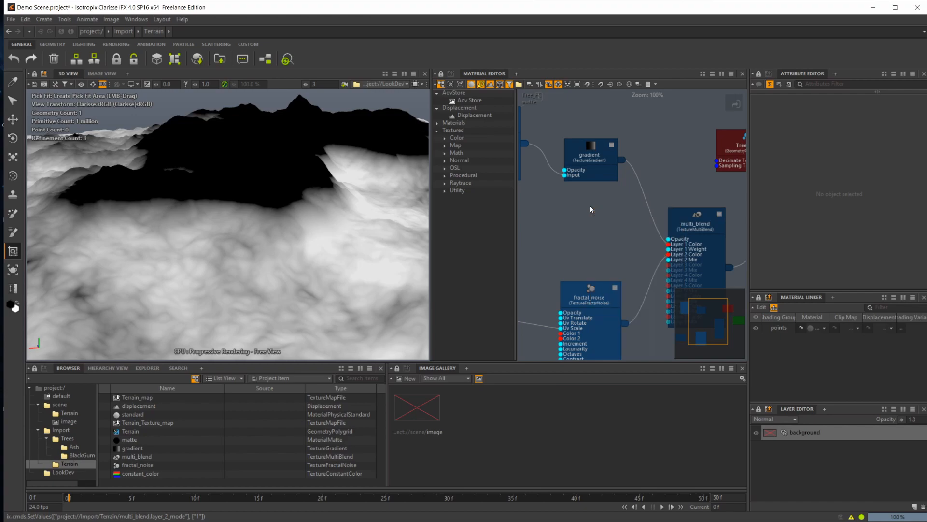
{"action": "left_click_drag", "start_coordinate": [622, 160], "coordinate": [591, 244]}
Step: Connect the invert node to multi_blend's Layer 2 Mix, nudge the gradient node, and inspect the mask on the terrain
{"action": "middle_click_drag", "start_coordinate": [638, 236], "coordinate": [608, 230]}
{"action": "left_click_drag", "start_coordinate": [611, 229], "coordinate": [638, 255]}
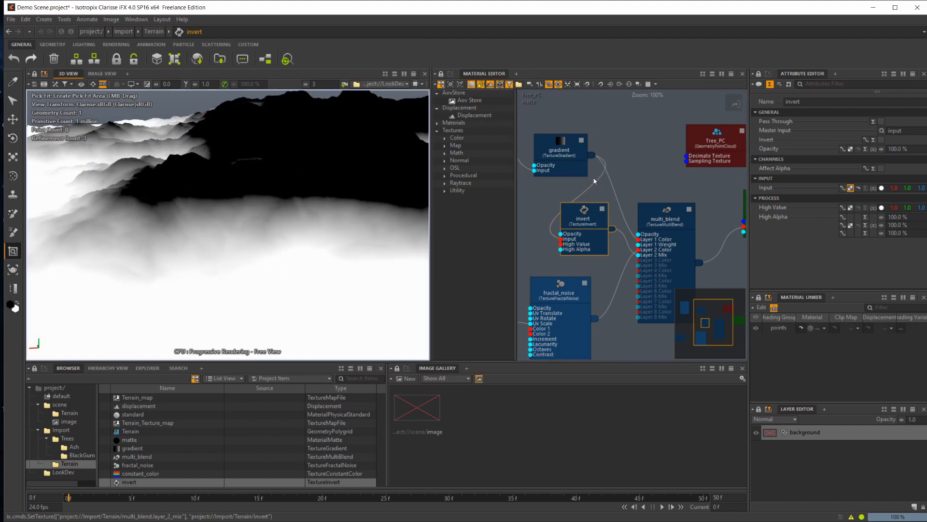
{"action": "left_click_drag", "start_coordinate": [560, 147], "coordinate": [563, 146]}
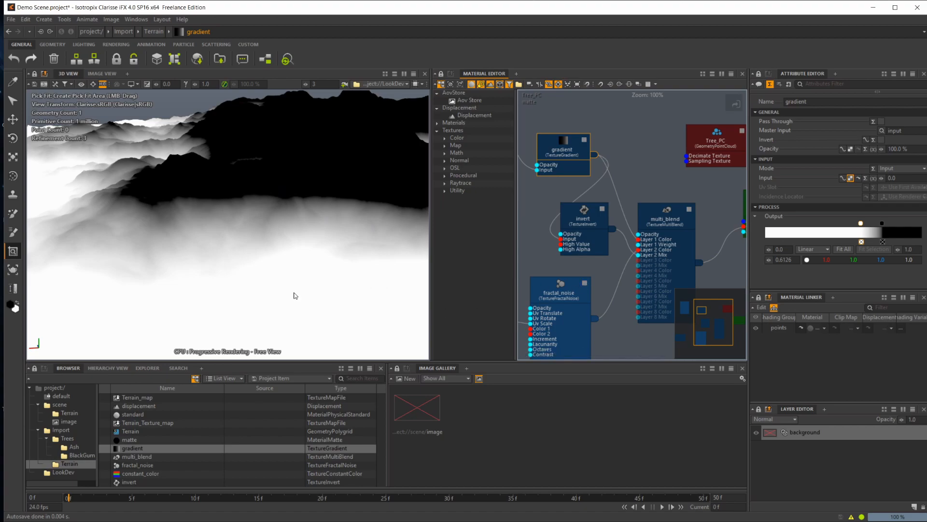
{"action": "left_click_drag", "start_coordinate": [259, 291], "coordinate": [243, 272], "text": "alt"}
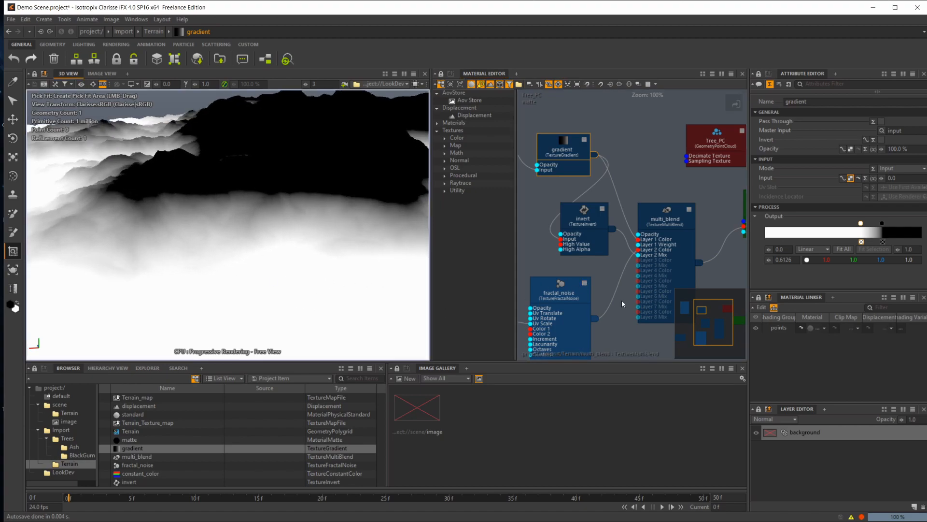
Step: Try fractal_noise's Contrast at 100%, inspect the mask on the terrain, and reduce the Contrast to 52.5%
{"action": "middle_click_drag", "start_coordinate": [632, 327], "coordinate": [653, 309]}
{"action": "left_click", "coordinate": [589, 267]}
{"action": "scroll", "coordinate": [845, 207], "scroll_direction": "down", "scroll_amount": 8}
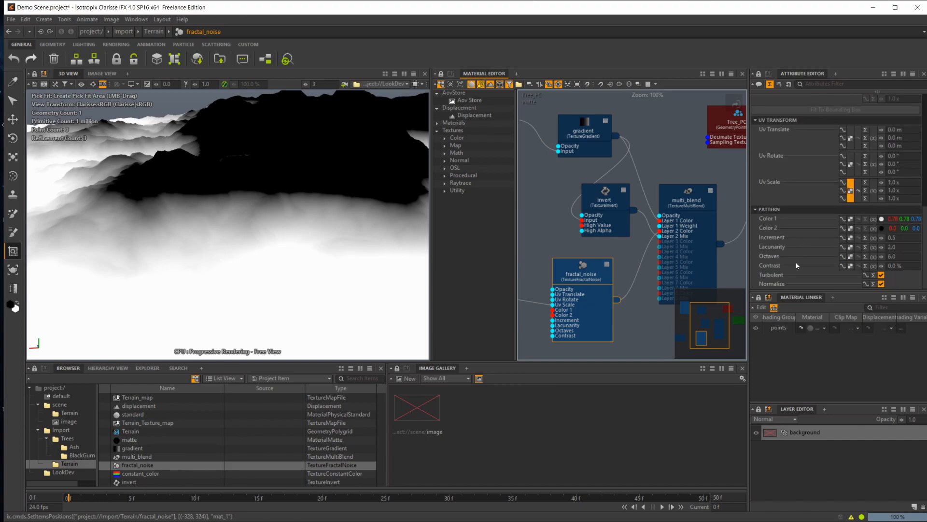
{"action": "left_click_drag", "start_coordinate": [881, 266], "coordinate": [924, 266]}
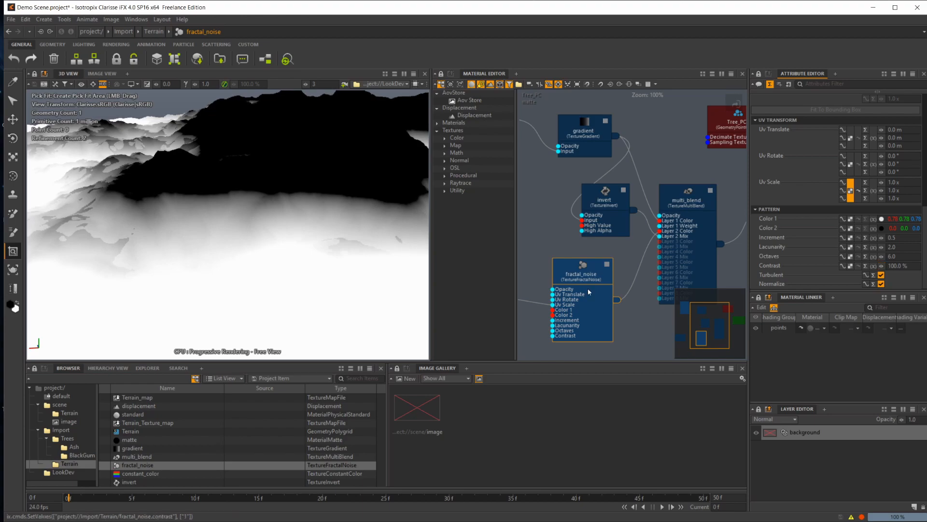
{"action": "left_click_drag", "start_coordinate": [135, 245], "coordinate": [264, 244], "text": "alt"}
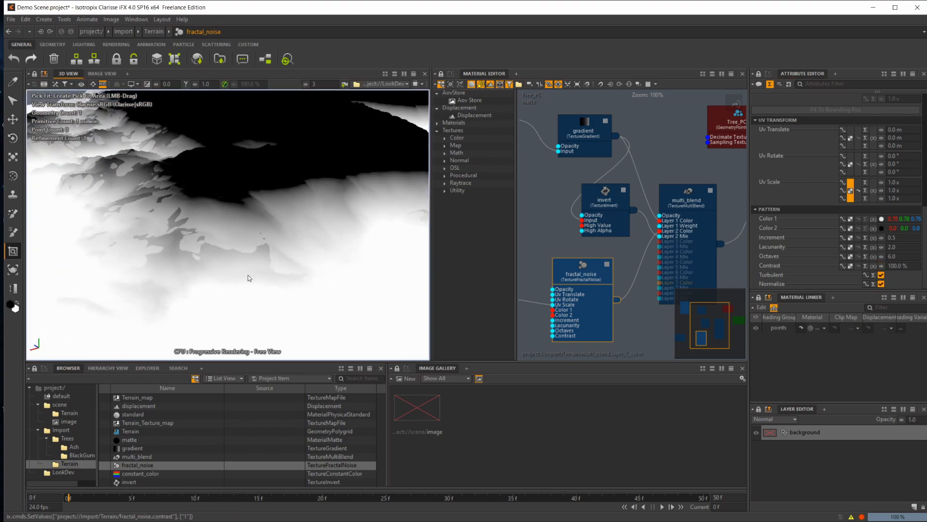
{"action": "left_click_drag", "start_coordinate": [275, 281], "coordinate": [263, 265], "text": "alt"}
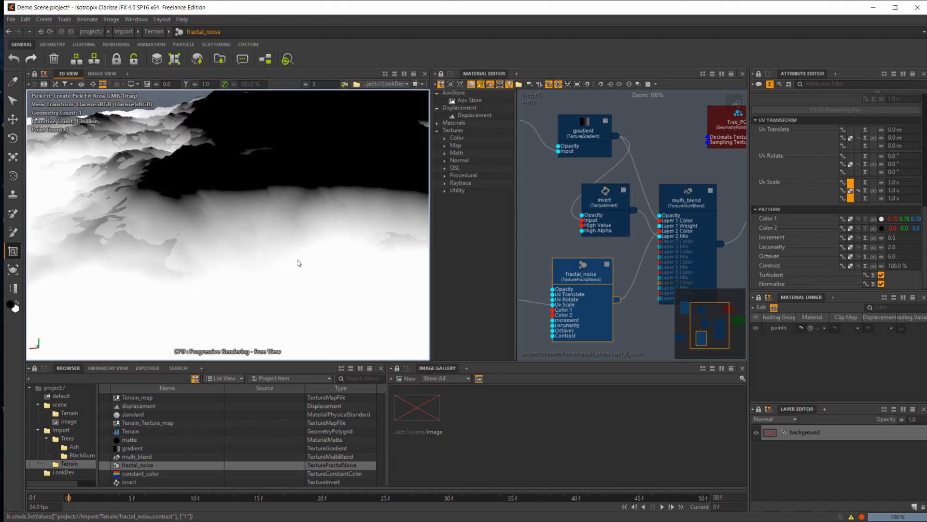
{"action": "left_click_drag", "start_coordinate": [881, 266], "coordinate": [875, 266]}
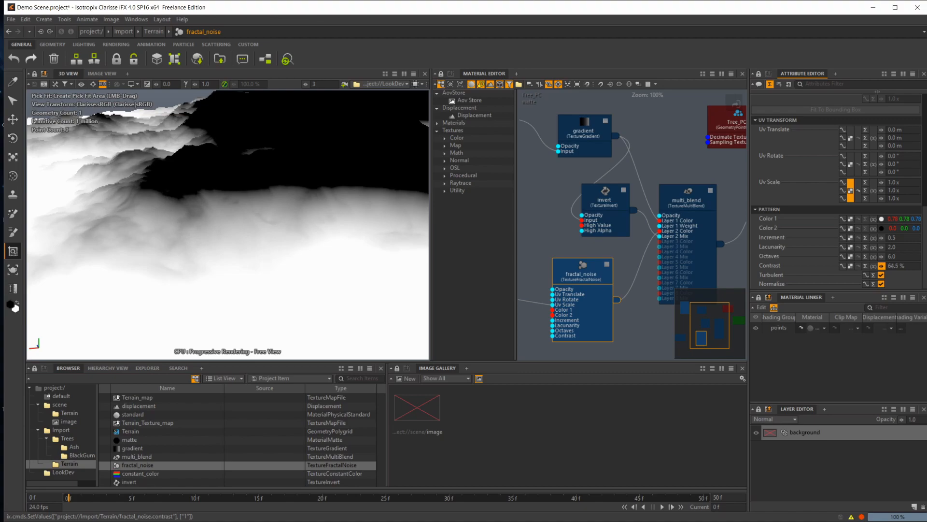
{"action": "left_click_drag", "start_coordinate": [882, 265], "coordinate": [881, 265]}
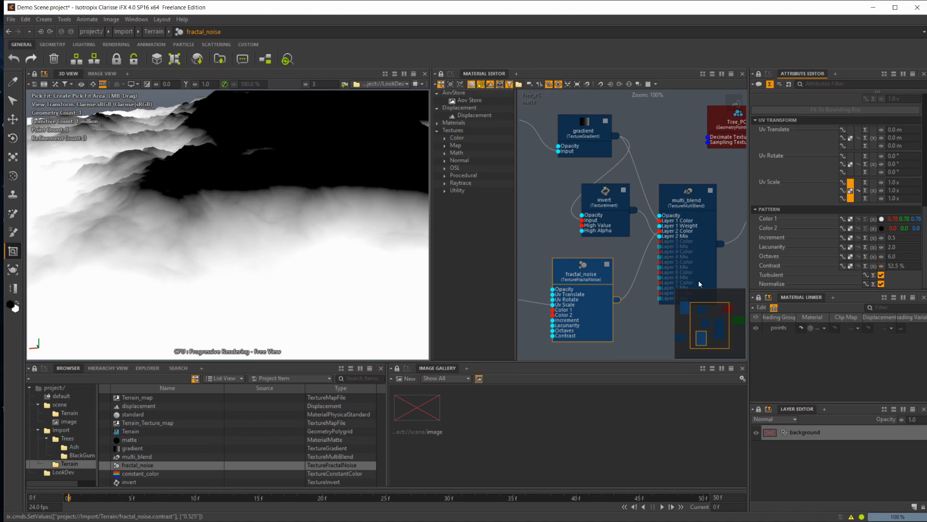
Step: Try Divide, Screen, Overlay and Difference as multi_blend's Layer 2 Mode, comparing their effect on the terrain mask
{"action": "middle_click_drag", "start_coordinate": [685, 191], "coordinate": [630, 182]}
{"action": "left_click", "coordinate": [630, 182]}
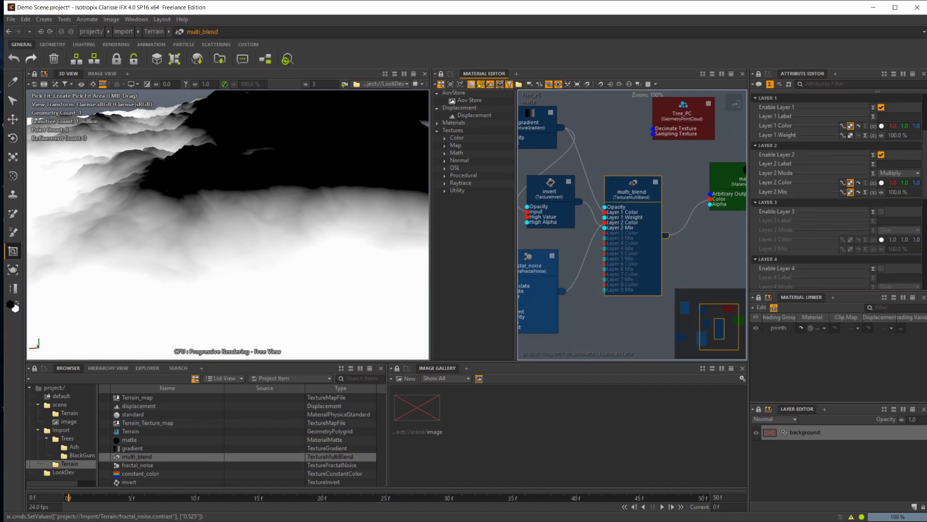
{"action": "left_click", "coordinate": [906, 174]}
{"action": "left_click", "coordinate": [900, 201]}
{"action": "left_click", "coordinate": [899, 173]}
{"action": "left_click", "coordinate": [899, 209]}
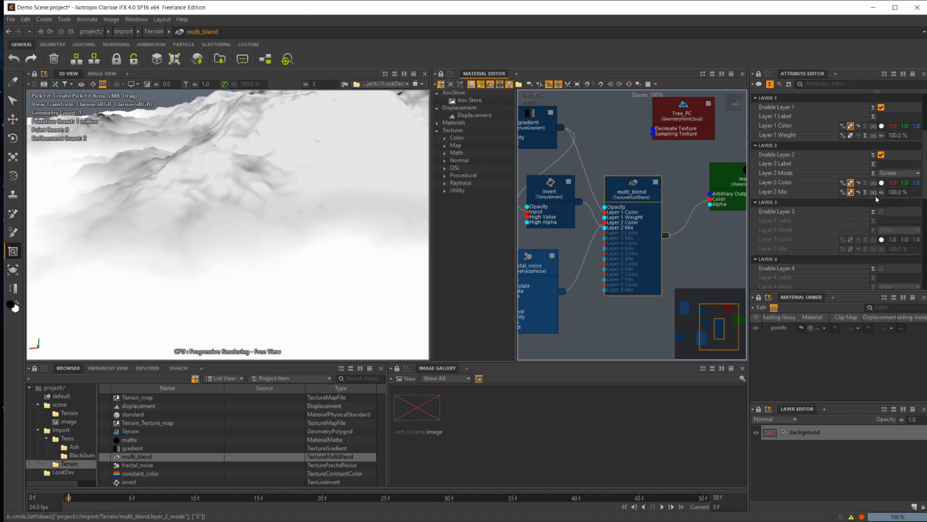
{"action": "left_click", "coordinate": [898, 172]}
{"action": "left_click", "coordinate": [900, 218]}
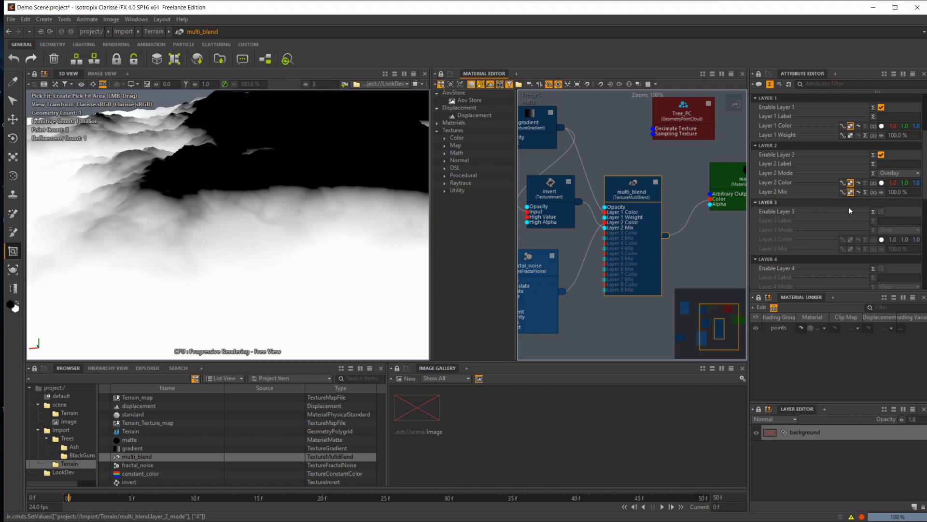
{"action": "left_click", "coordinate": [898, 173]}
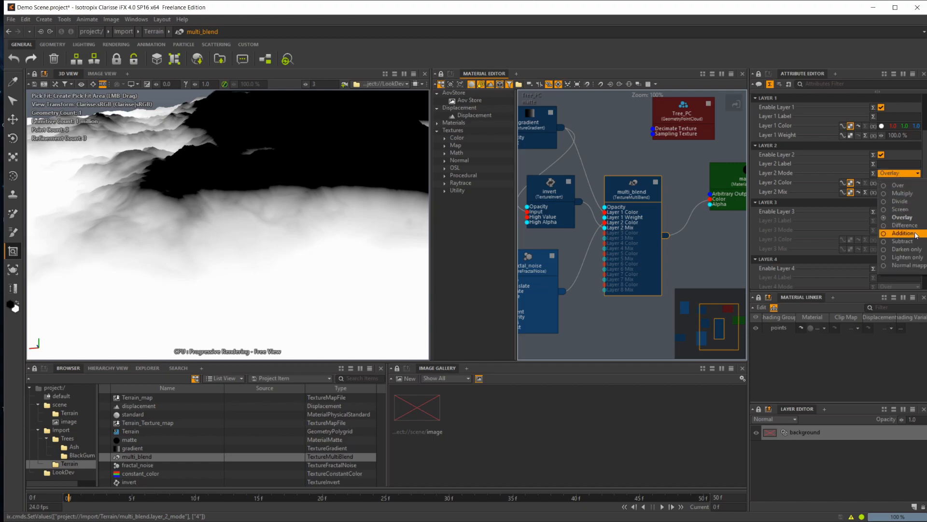
{"action": "left_click", "coordinate": [900, 225]}
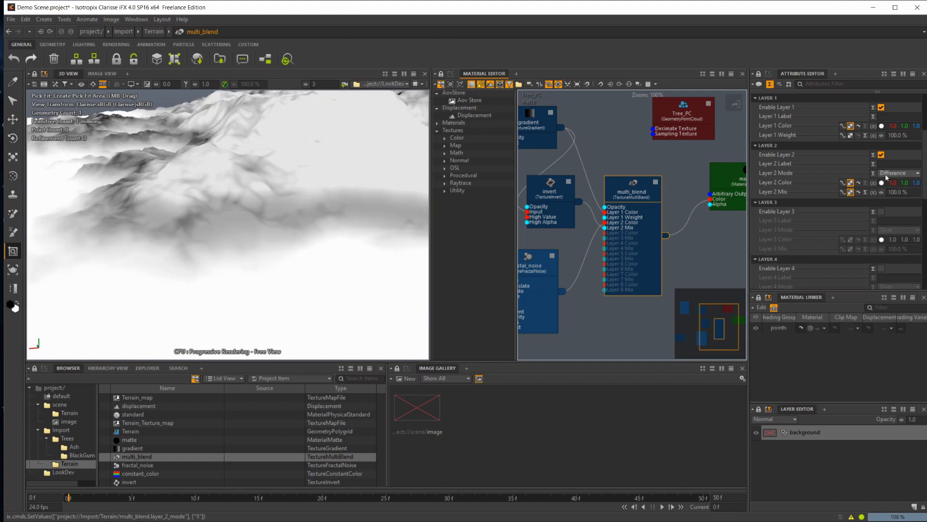
Step: Set multi_blend's Layer 2 Mode to Subtract and inspect the mask edge on the terrain
{"action": "left_click", "coordinate": [886, 172]}
{"action": "left_click", "coordinate": [898, 251]}
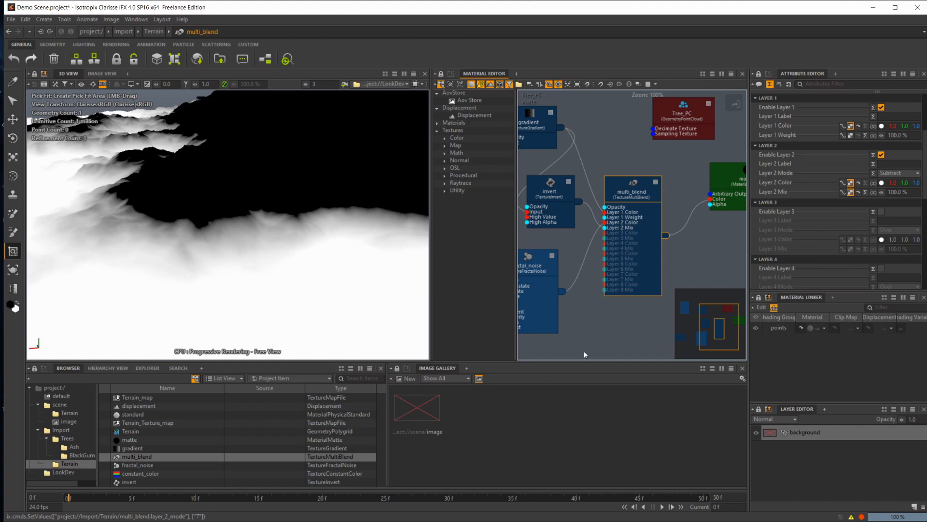
{"action": "left_click_drag", "start_coordinate": [227, 217], "coordinate": [204, 259], "text": "alt"}
{"action": "left_click", "coordinate": [635, 253]}
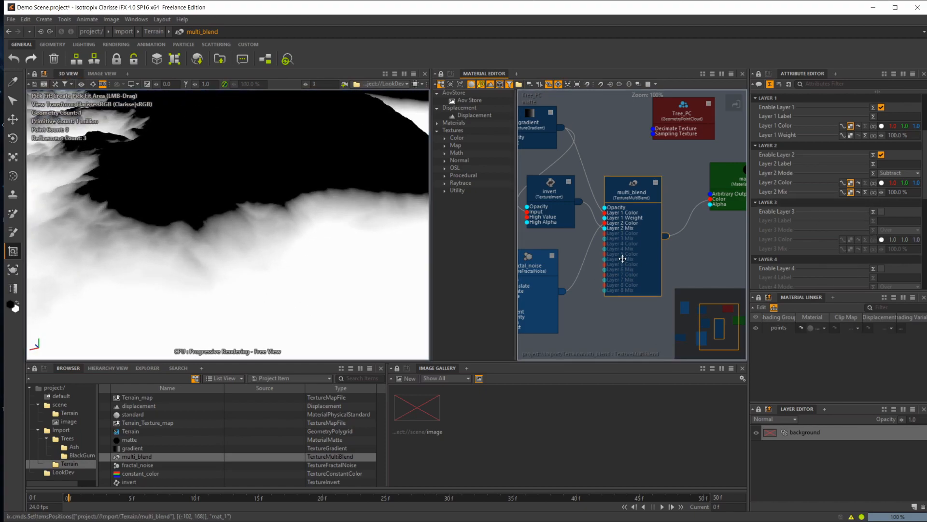
Step: Set fractal_noise's Contrast to 75.5% and inspect the broken-up mask on the terrain from several angles
{"action": "middle_click_drag", "start_coordinate": [588, 280], "coordinate": [631, 268]}
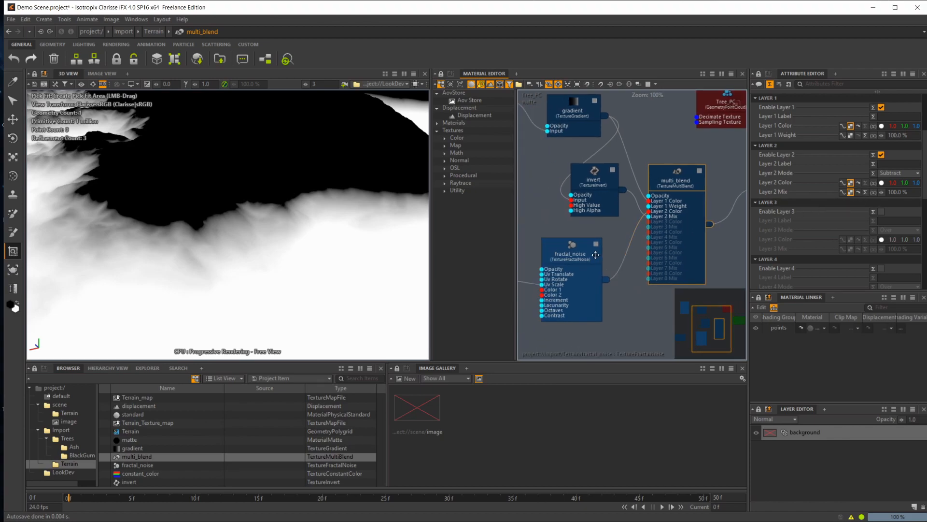
{"action": "left_click", "coordinate": [594, 253]}
{"action": "mouse_move", "coordinate": [882, 267]}
{"action": "left_mouse_down"}
{"action": "mouse_move", "coordinate": [902, 267]}
{"action": "mouse_move", "coordinate": [893, 266]}
{"action": "left_mouse_up"}
{"action": "left_click_drag", "start_coordinate": [261, 243], "coordinate": [181, 246], "text": "alt"}
{"action": "left_click_drag", "start_coordinate": [328, 245], "coordinate": [332, 274], "text": "alt"}
{"action": "left_click_drag", "start_coordinate": [264, 313], "coordinate": [269, 277], "text": "alt"}
{"action": "left_click_drag", "start_coordinate": [393, 295], "coordinate": [196, 212], "text": "alt"}
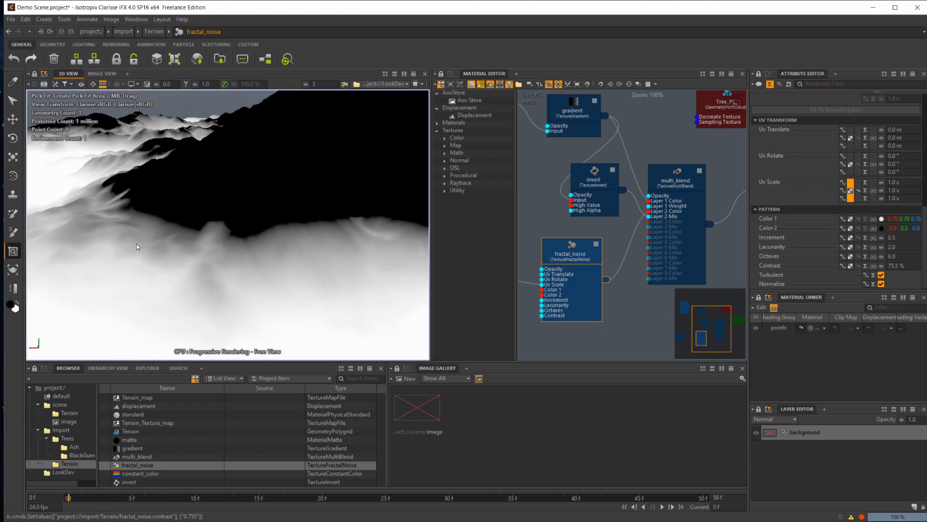
Step: Connect the gradient directly to the matte's Color for comparison, and restore the connection from multi_blend
{"action": "middle_click_drag", "start_coordinate": [604, 217], "coordinate": [539, 232]}
{"action": "left_click_drag", "start_coordinate": [540, 129], "coordinate": [690, 202]}
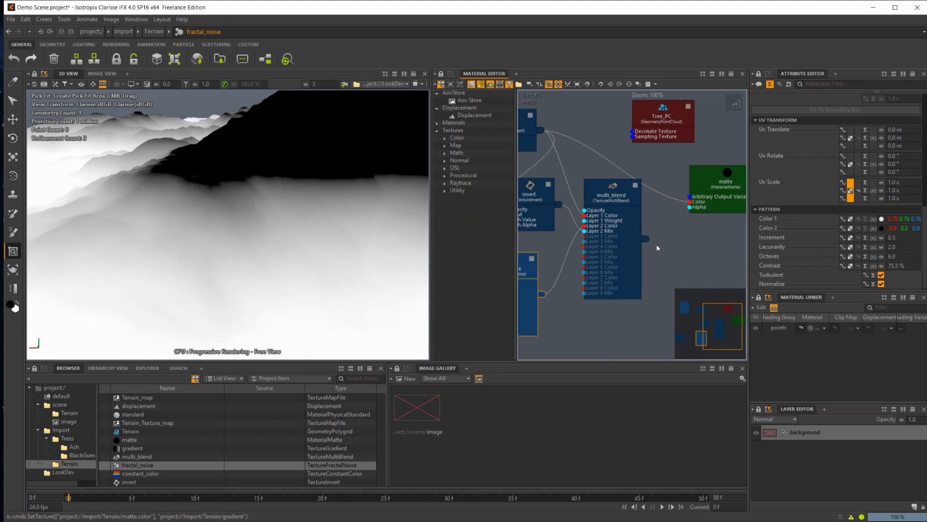
{"action": "left_click_drag", "start_coordinate": [646, 238], "coordinate": [690, 201]}
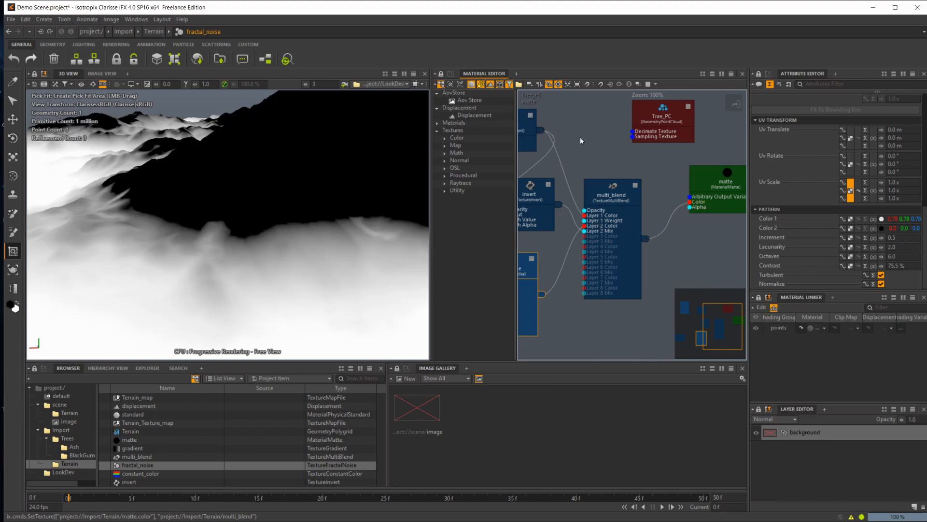
Step: Move the gradient's black key to 0.7898 and inspect the mask across the whole terrain
{"action": "middle_click_drag", "start_coordinate": [580, 141], "coordinate": [615, 155]}
{"action": "left_click", "coordinate": [555, 141]}
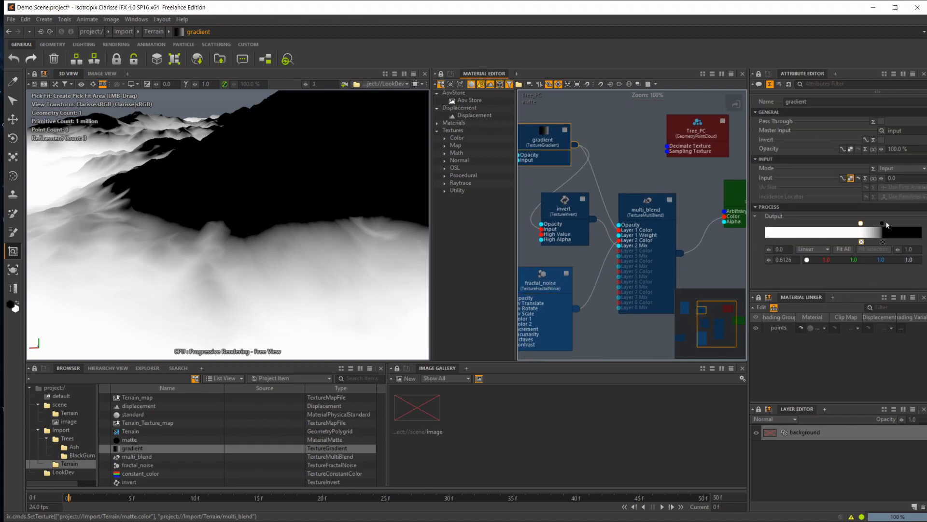
{"action": "left_click_drag", "start_coordinate": [885, 224], "coordinate": [890, 227]}
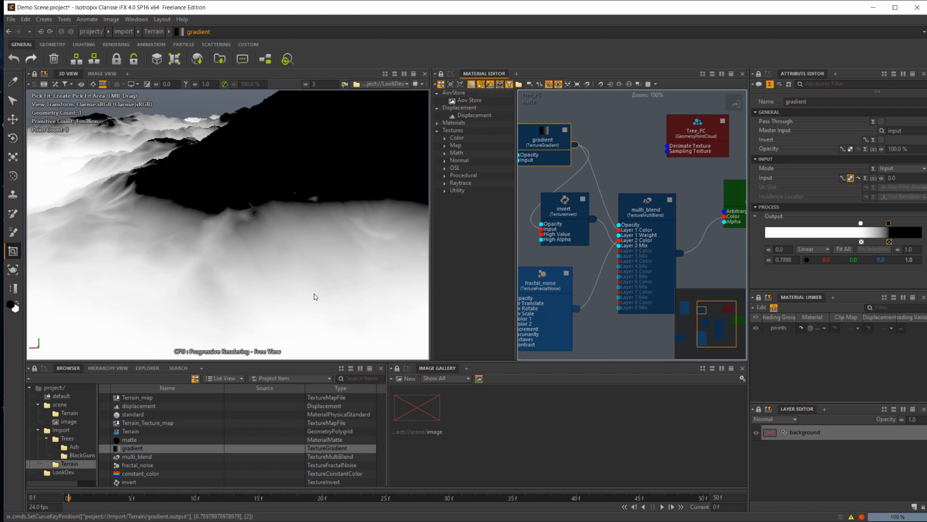
{"action": "left_click_drag", "start_coordinate": [386, 247], "coordinate": [484, 246], "text": "alt"}
{"action": "left_click_drag", "start_coordinate": [425, 260], "coordinate": [530, 273], "text": "alt"}
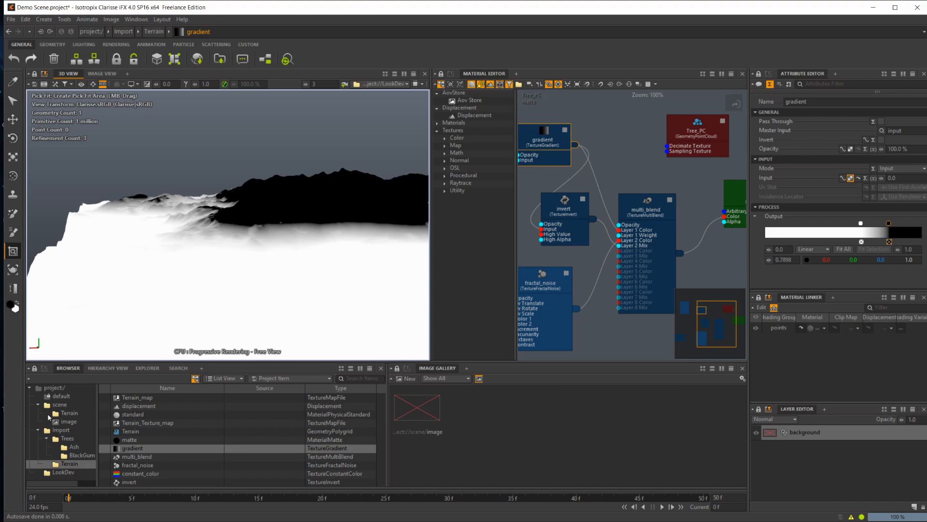
Step: Show the project://scene context in the 3D view and assign the standard material to the terrain
{"action": "left_click_drag", "start_coordinate": [371, 83], "coordinate": [371, 83]}
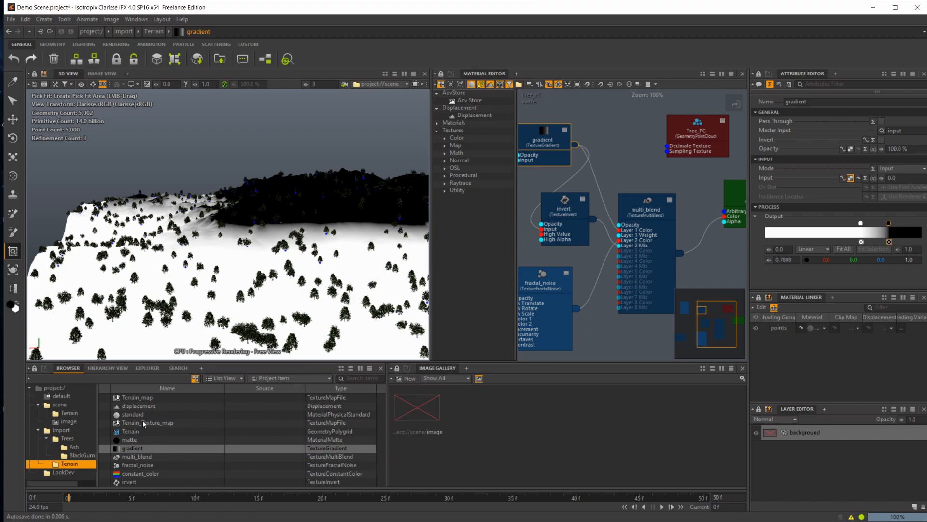
{"action": "left_click_drag", "start_coordinate": [133, 419], "coordinate": [418, 240]}
{"action": "left_click_drag", "start_coordinate": [368, 221], "coordinate": [364, 237]}
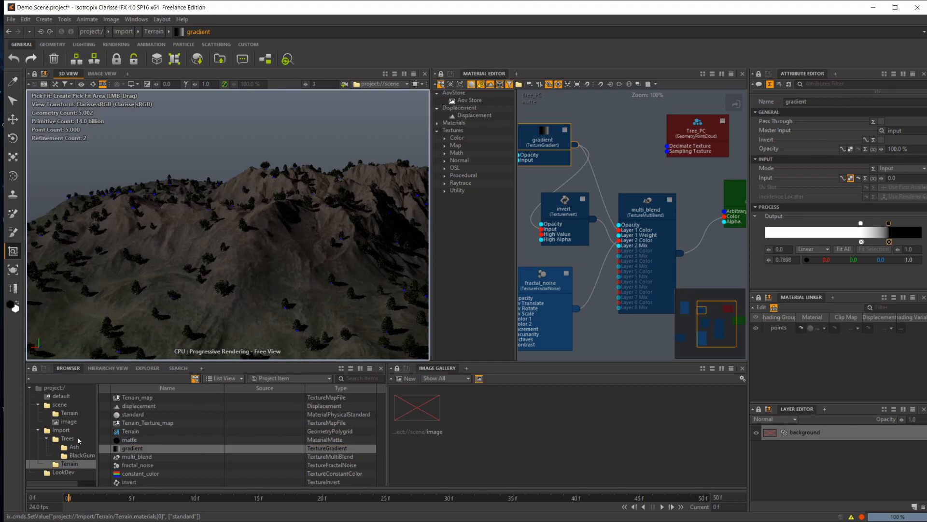
Step: Show the scene's Tree_PC point cloud in the material editor and add the multi_blend texture from Import/Terrain beside it
{"action": "left_click", "coordinate": [69, 412]}
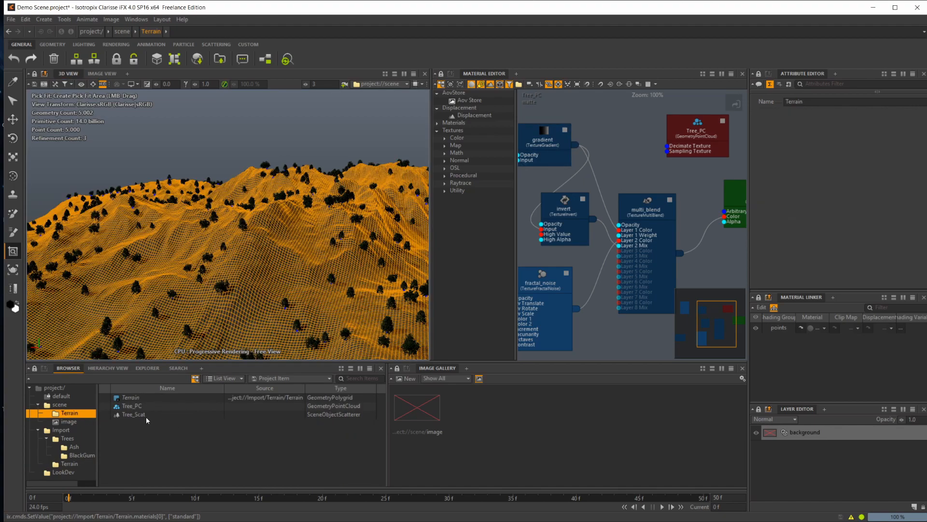
{"action": "left_click", "coordinate": [208, 406]}
{"action": "middle_click_drag", "start_coordinate": [571, 294], "coordinate": [612, 296]}
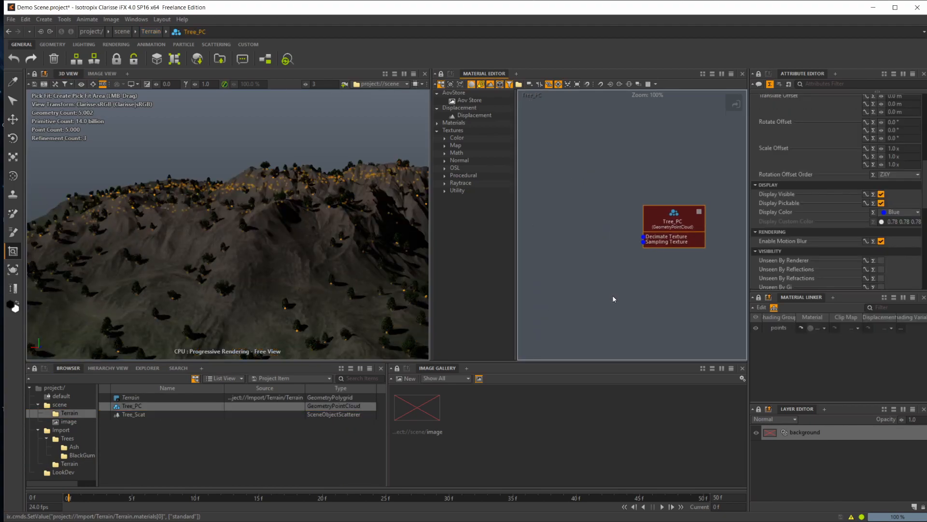
{"action": "left_click", "coordinate": [69, 464]}
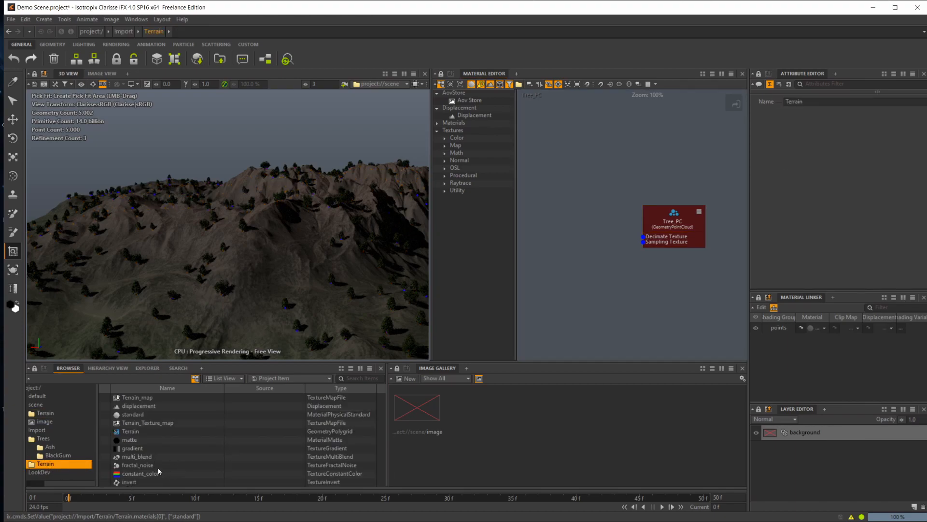
{"action": "left_click_drag", "start_coordinate": [141, 459], "coordinate": [588, 240]}
{"action": "middle_click_drag", "start_coordinate": [647, 235], "coordinate": [572, 180]}
{"action": "left_click_drag", "start_coordinate": [572, 180], "coordinate": [666, 236]}
{"action": "middle_click_drag", "start_coordinate": [604, 295], "coordinate": [648, 241]}
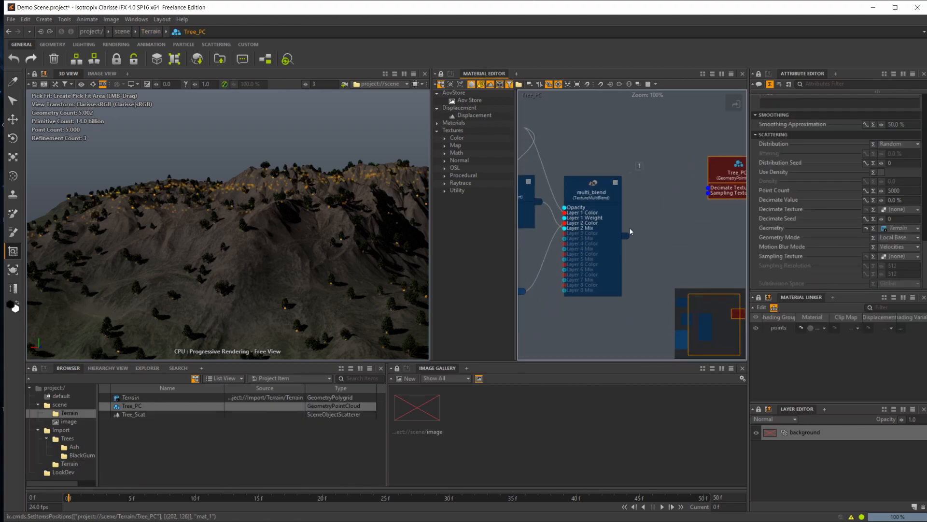
Step: Connect multi_blend's output to Tree_PC's Decimate Texture and inspect the tree distribution on the terrain
{"action": "left_click_drag", "start_coordinate": [625, 236], "coordinate": [697, 198]}
{"action": "left_click_drag", "start_coordinate": [708, 190], "coordinate": [708, 188]}
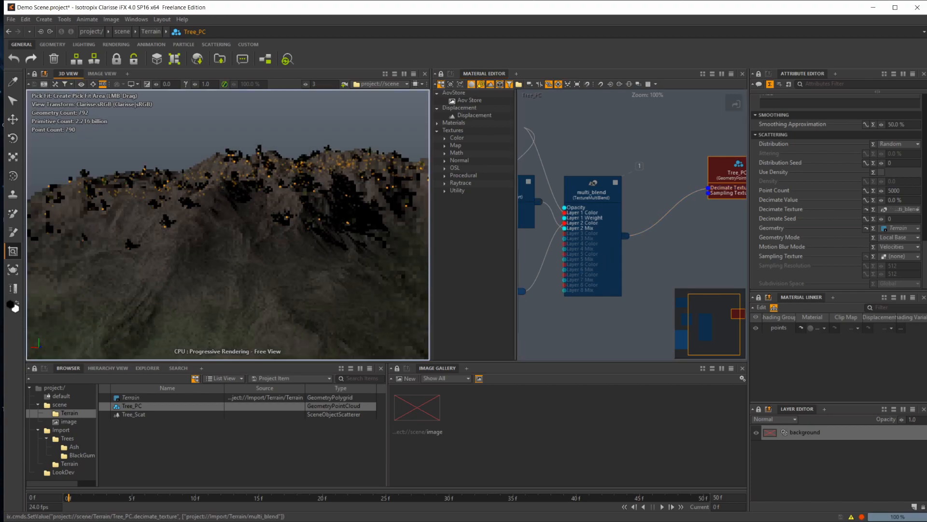
{"action": "left_click_drag", "start_coordinate": [290, 289], "coordinate": [304, 282], "text": "alt"}
{"action": "right_click_drag", "start_coordinate": [305, 282], "coordinate": [415, 237], "text": "alt"}
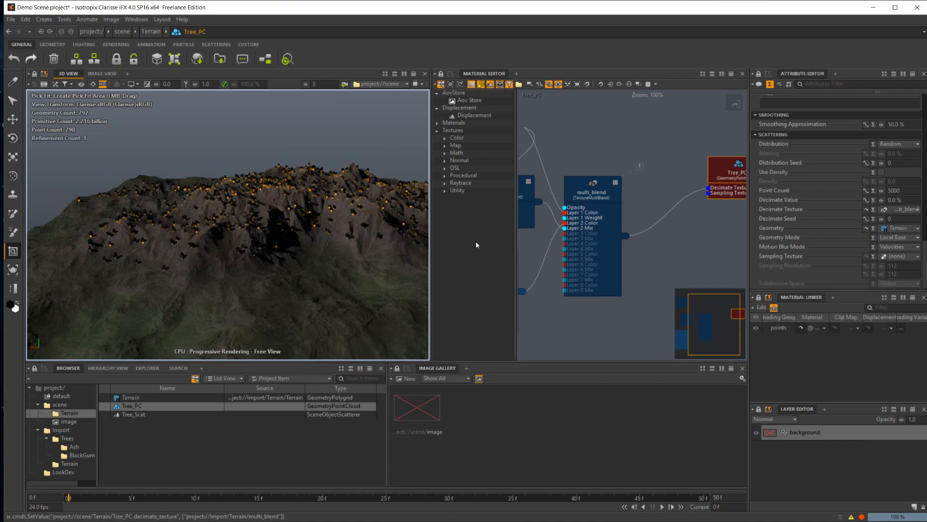
Step: Insert a TextureInvert node between multi_blend and Tree_PC's Decimate Texture, and inspect the tree distribution on the lower slopes
{"action": "middle_click_drag", "start_coordinate": [709, 229], "coordinate": [643, 242]}
{"action": "left_click_drag", "start_coordinate": [656, 179], "coordinate": [686, 186]}
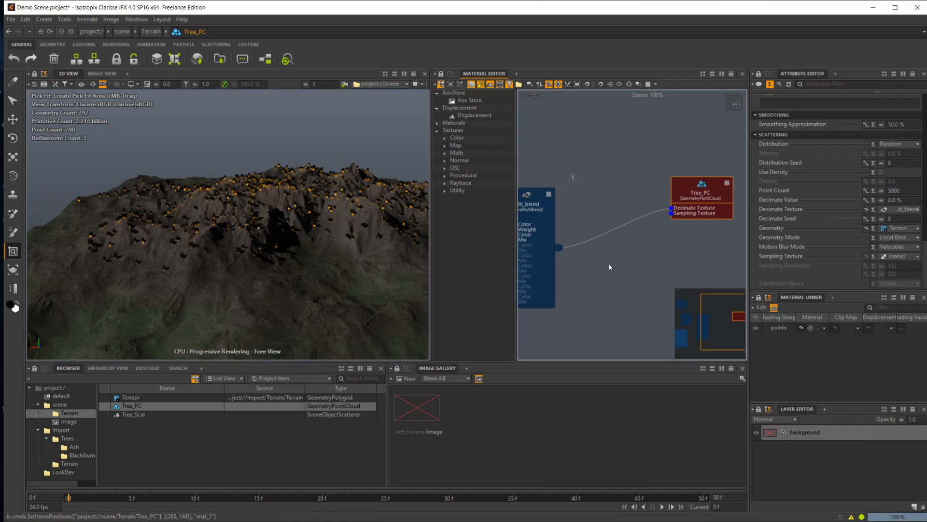
{"action": "left_click", "coordinate": [610, 267]}
{"action": "key", "text": "Tab"}
{"action": "type", "text": "inv"}
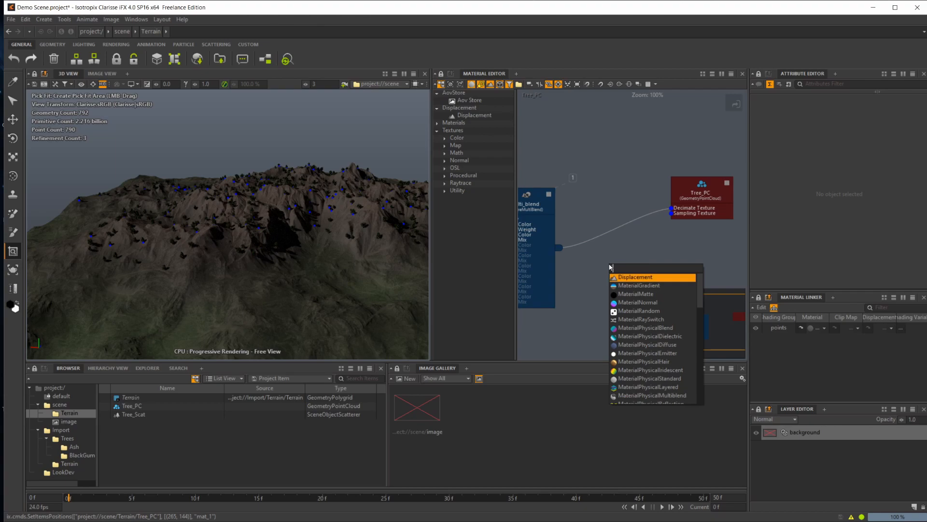
{"action": "key", "text": "Return"}
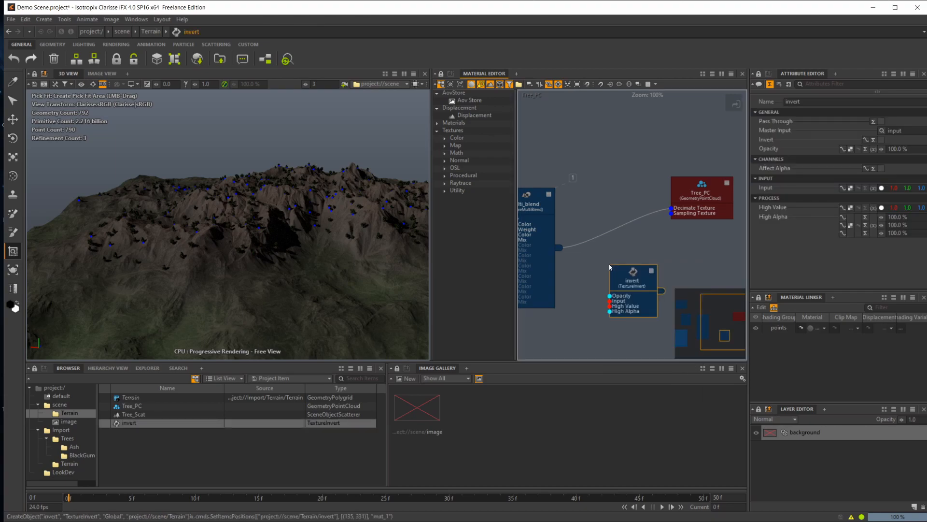
{"action": "left_click_drag", "start_coordinate": [623, 269], "coordinate": [608, 233]}
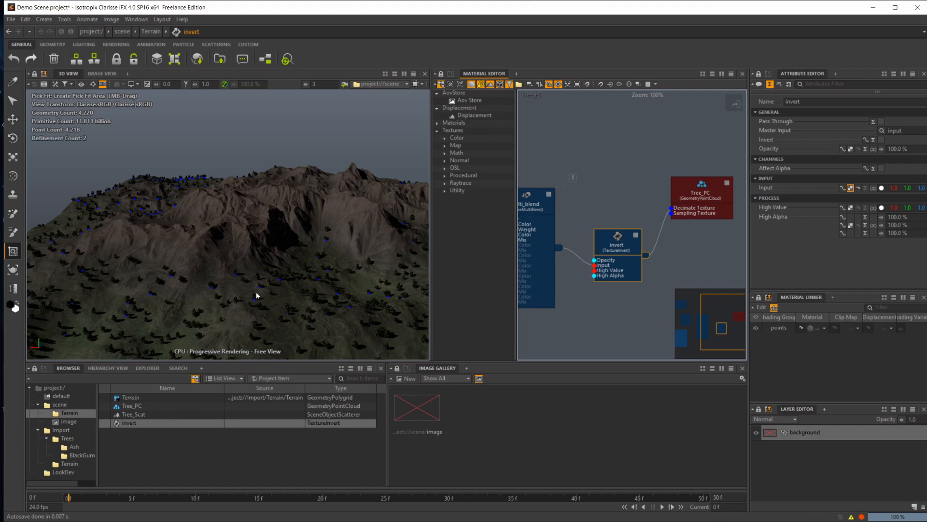
{"action": "right_click_drag", "start_coordinate": [194, 281], "coordinate": [293, 260], "text": "alt"}
{"action": "right_click_drag", "start_coordinate": [249, 328], "coordinate": [305, 232], "text": "alt"}
{"action": "left_click_drag", "start_coordinate": [313, 193], "coordinate": [219, 250], "text": "alt"}
{"action": "right_click_drag", "start_coordinate": [233, 250], "coordinate": [219, 233], "text": "alt"}
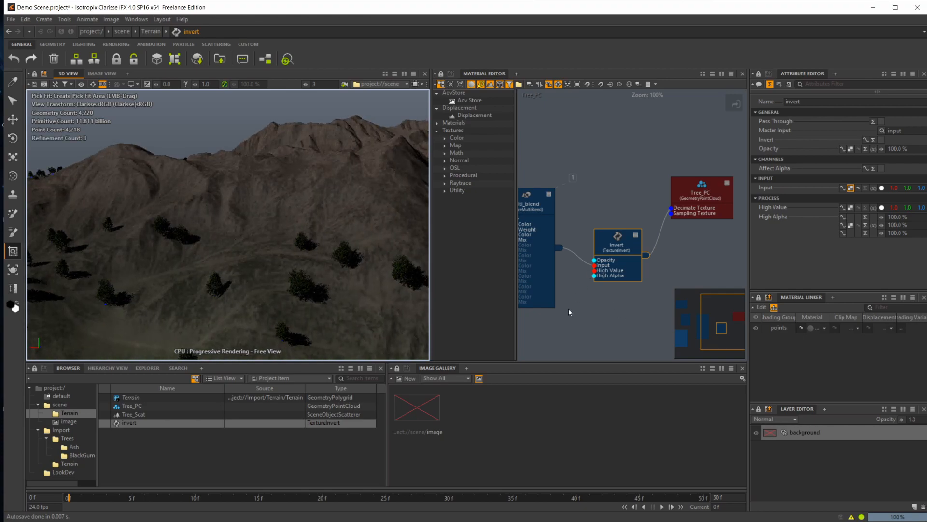
Step: Set Tree_PC's Point Count to 20000, inspect the tree density across the terrain, and raise the count to 60000
{"action": "left_click", "coordinate": [133, 406]}
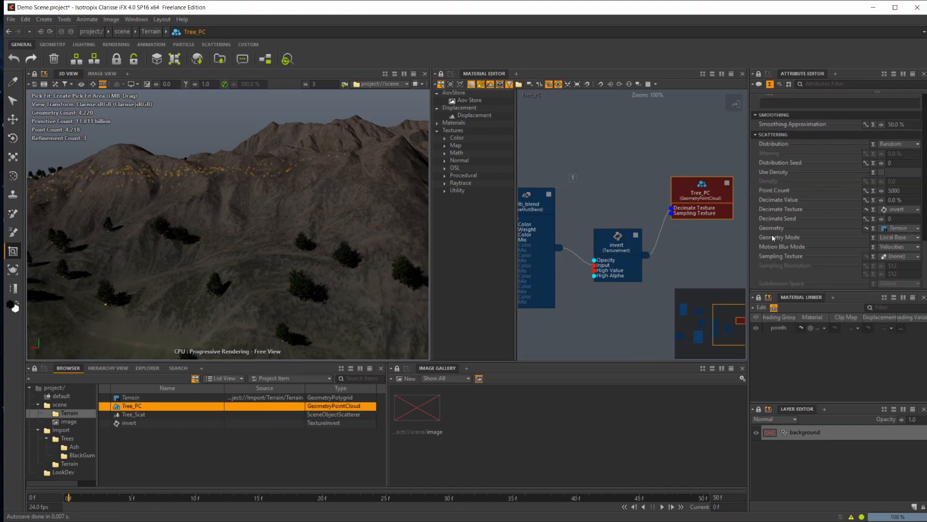
{"action": "left_click", "coordinate": [899, 191]}
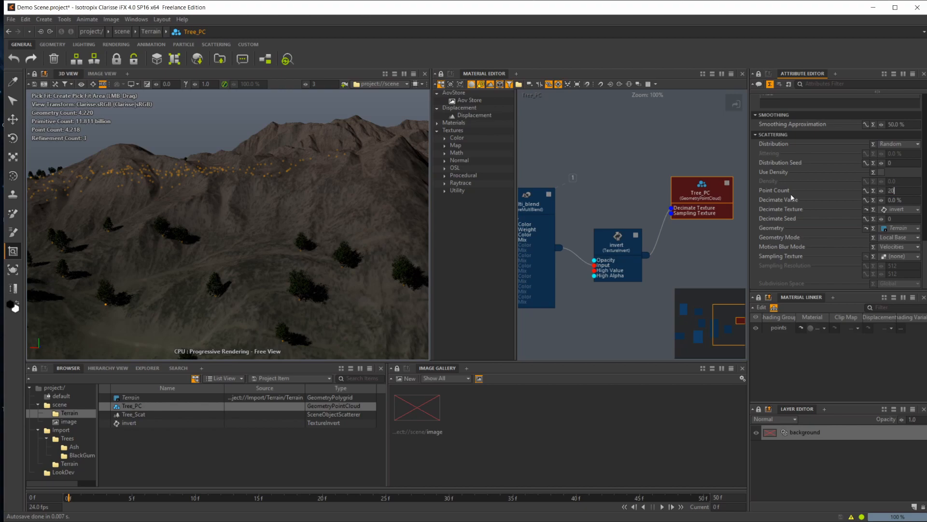
{"action": "type", "text": "20000"}
{"action": "key", "text": "Return"}
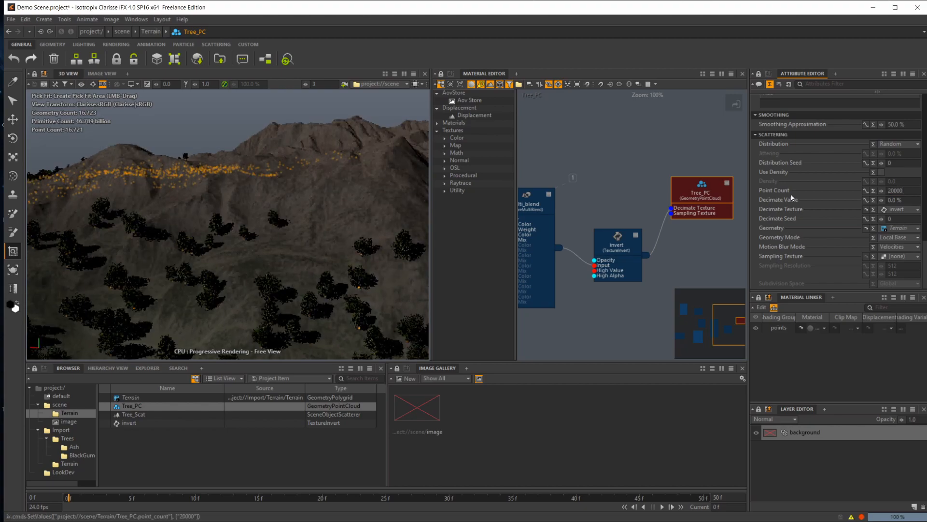
{"action": "left_click_drag", "start_coordinate": [245, 237], "coordinate": [259, 242]}
{"action": "right_click_drag", "start_coordinate": [300, 211], "coordinate": [203, 223], "text": "alt"}
{"action": "left_click_drag", "start_coordinate": [203, 222], "coordinate": [306, 250], "text": "alt"}
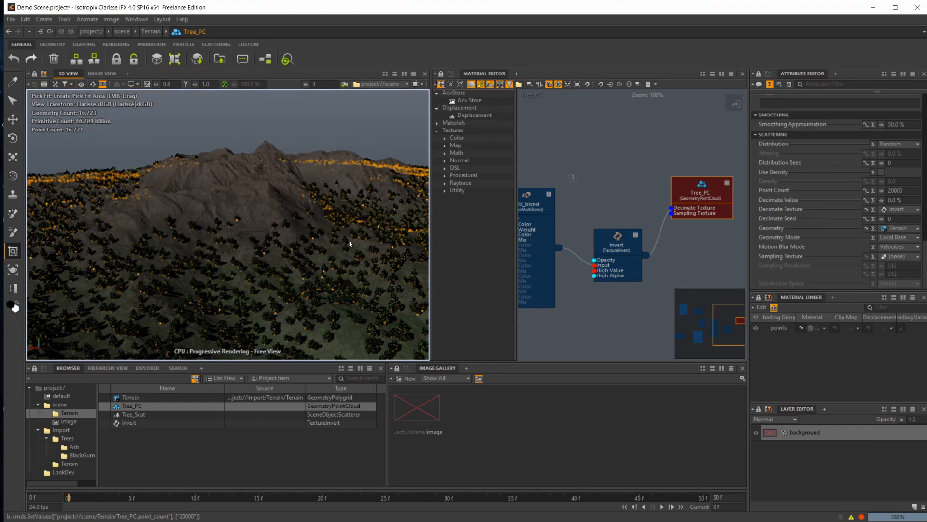
{"action": "middle_click_drag", "start_coordinate": [189, 262], "coordinate": [229, 182], "text": "alt"}
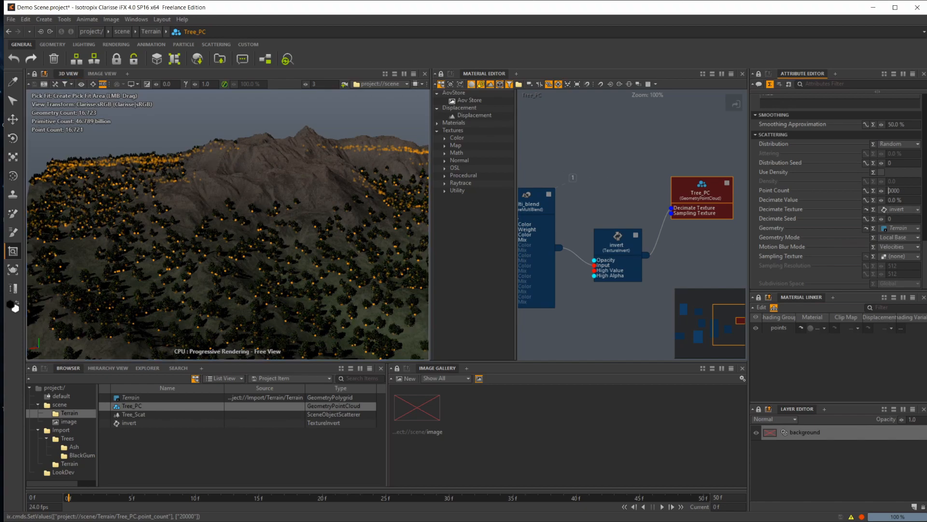
{"action": "key", "text": "Return"}
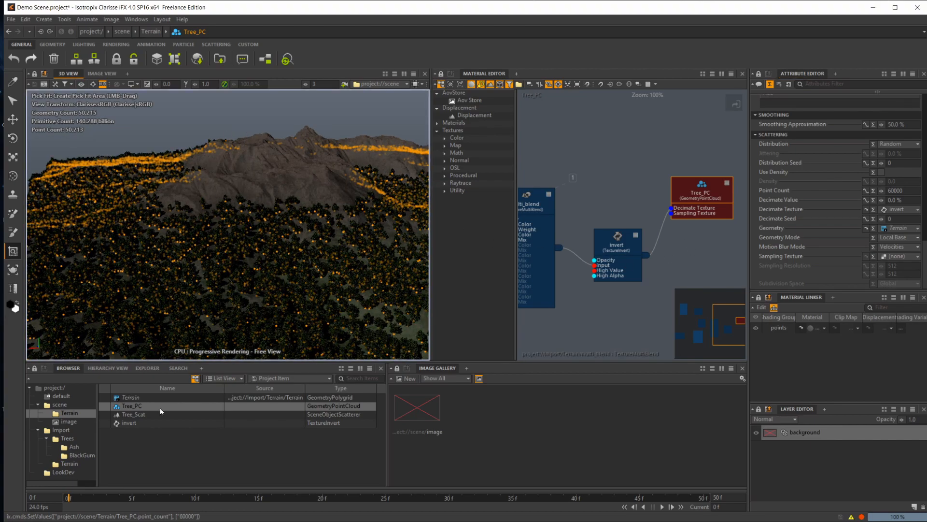
Step: Set Tree_PC's Highlight Mode to None and hide the point cloud in the 3D view
{"action": "scroll", "coordinate": [828, 175], "scroll_direction": "up", "scroll_amount": 5}
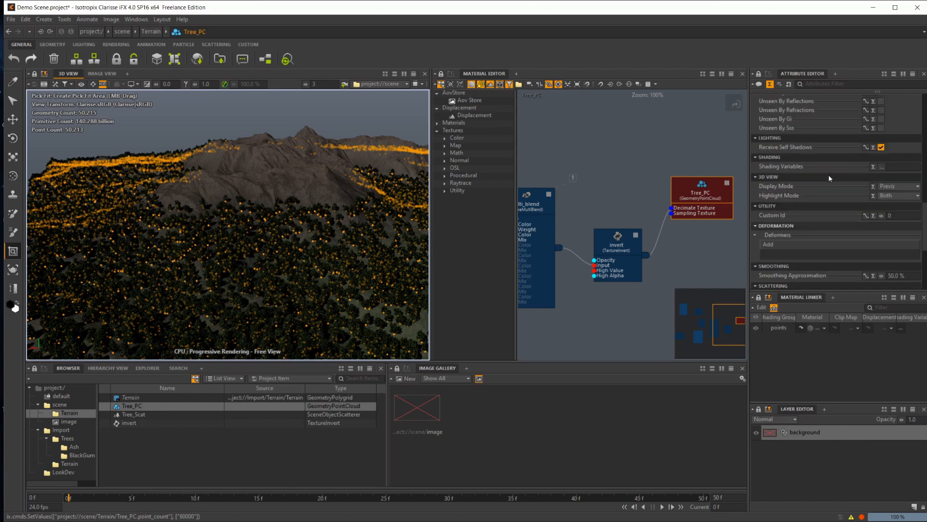
{"action": "left_click", "coordinate": [899, 196]}
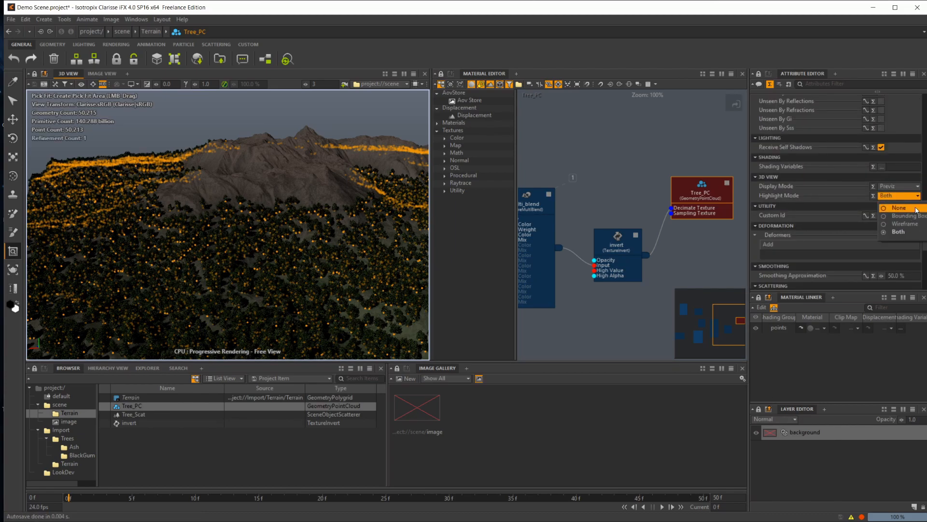
{"action": "left_click", "coordinate": [891, 208]}
{"action": "left_click", "coordinate": [179, 444]}
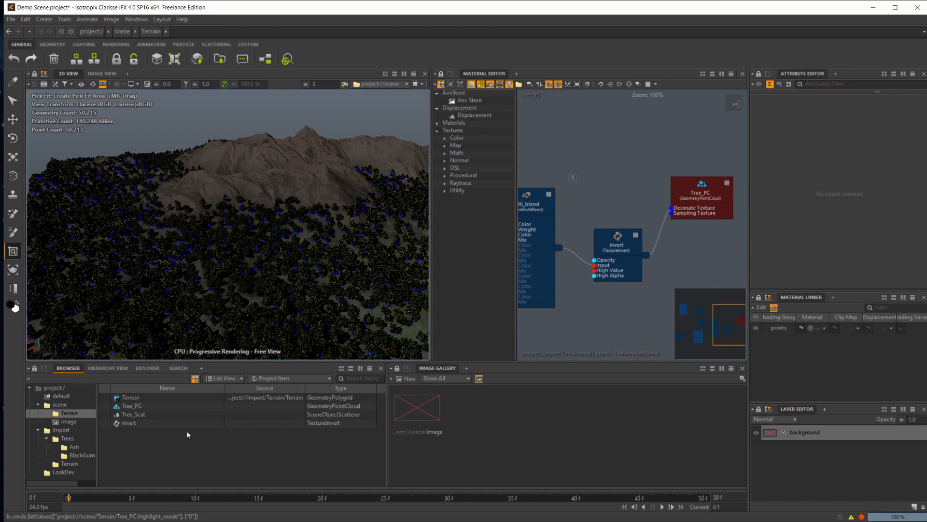
{"action": "left_click", "coordinate": [146, 406]}
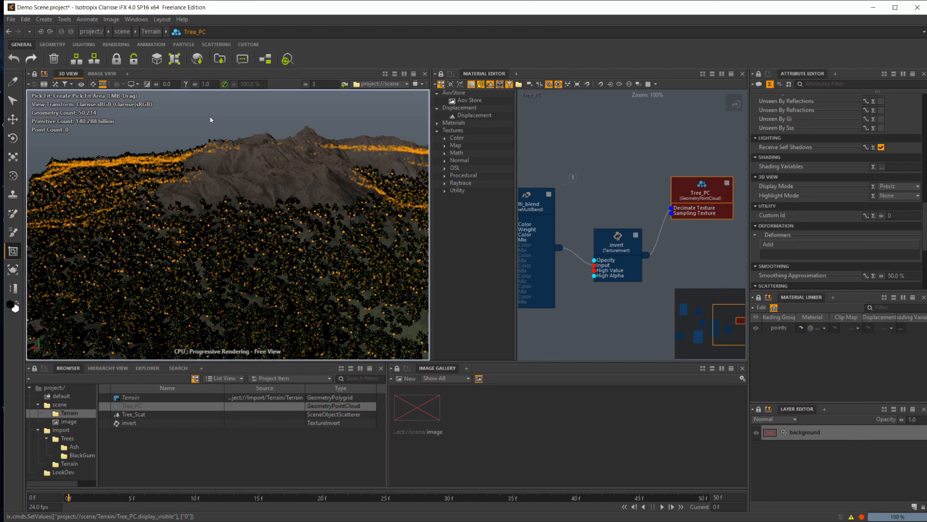
{"action": "left_click", "coordinate": [178, 430]}
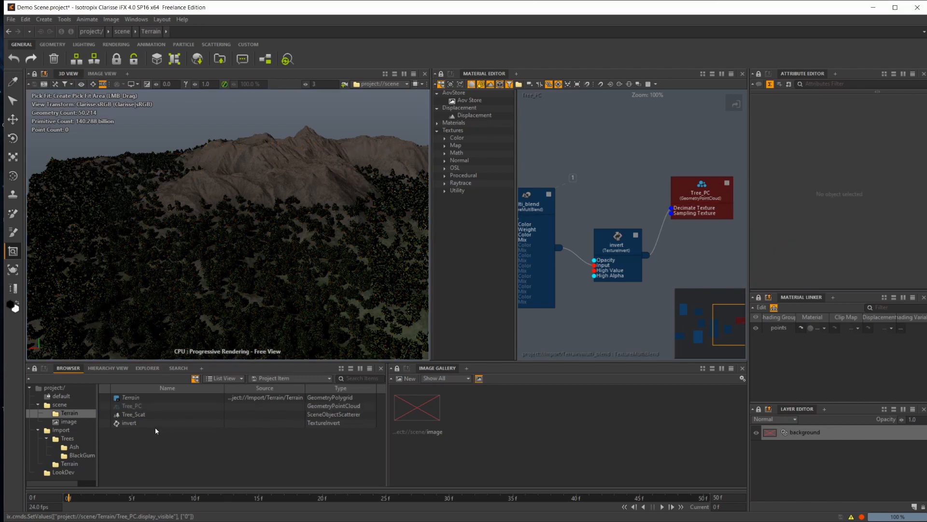
Step: Raise Tree_PC's Point Count to 80000 and on to 120000, and deselect it to see the trees without highlighting
{"action": "left_click_drag", "start_coordinate": [227, 217], "coordinate": [222, 193], "text": "alt"}
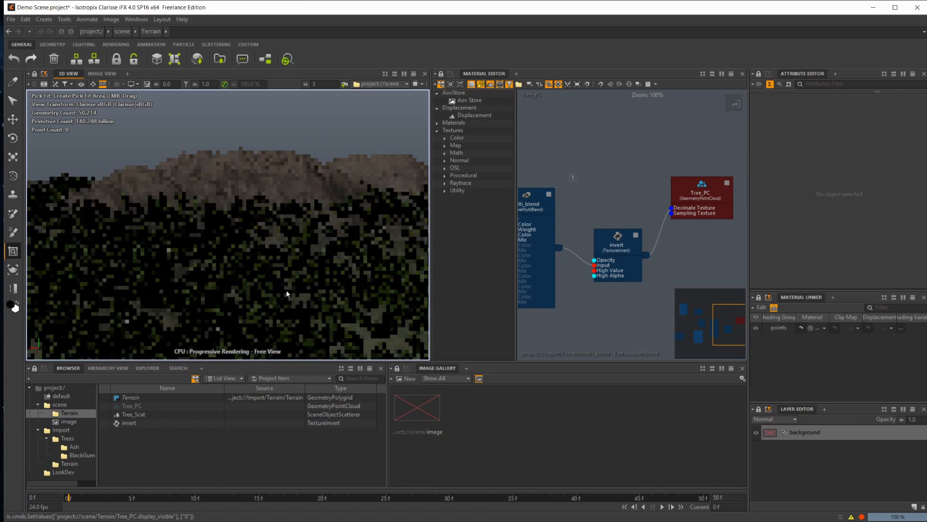
{"action": "left_click_drag", "start_coordinate": [293, 292], "coordinate": [207, 269], "text": "alt"}
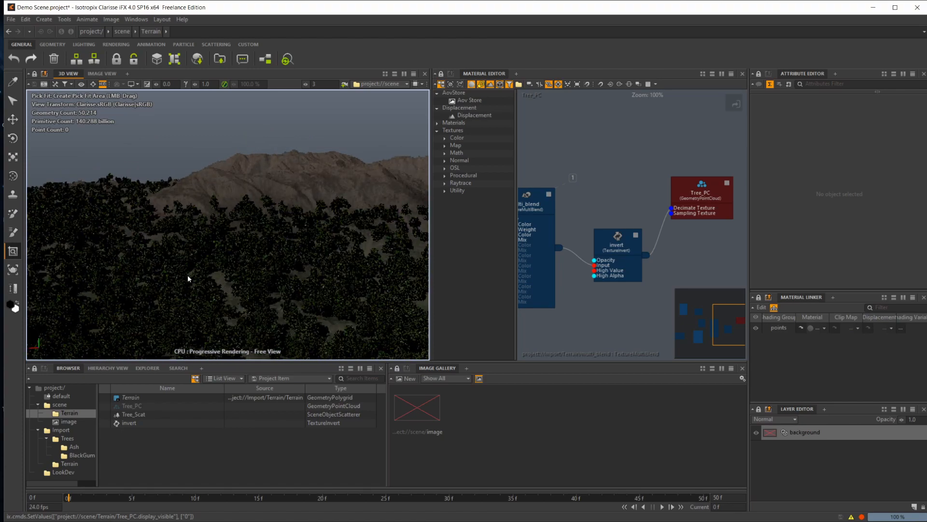
{"action": "middle_click_drag", "start_coordinate": [187, 277], "coordinate": [259, 225], "text": "alt"}
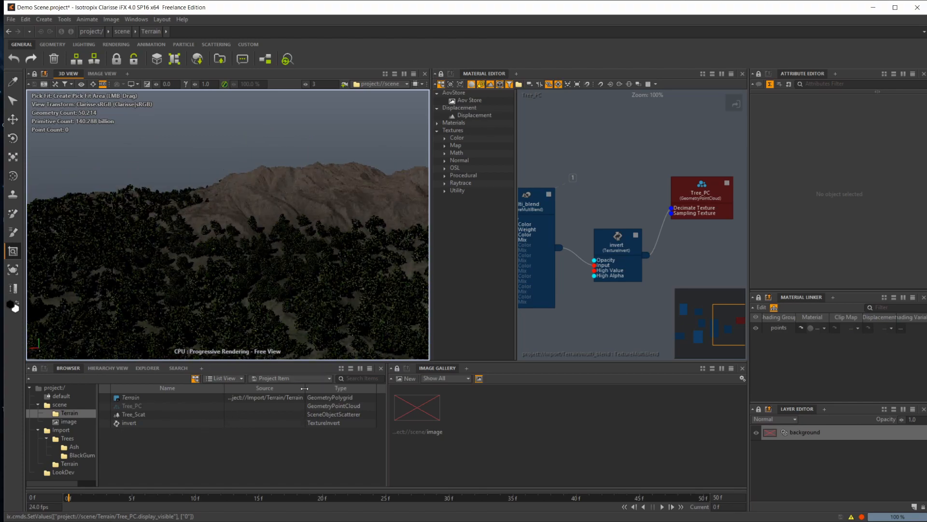
{"action": "left_click", "coordinate": [148, 408]}
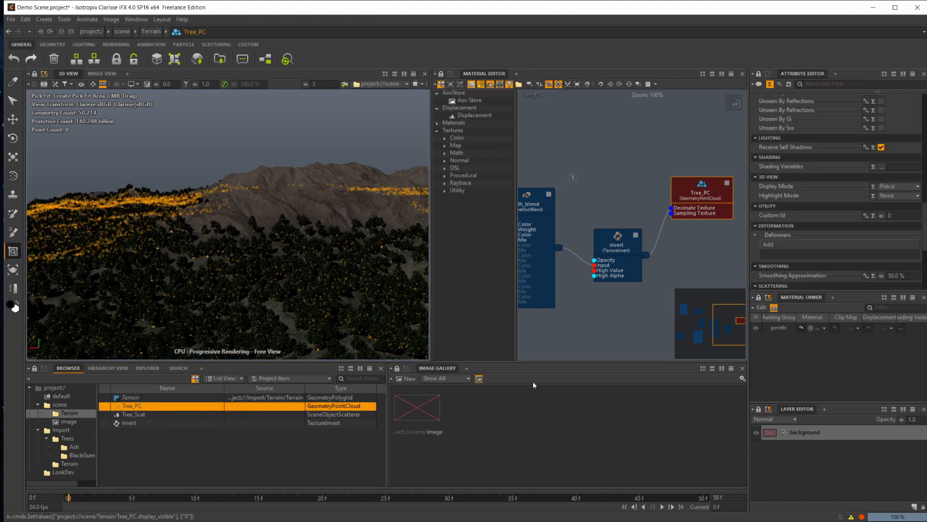
{"action": "scroll", "coordinate": [847, 211], "scroll_direction": "down", "scroll_amount": 5}
{"action": "left_click", "coordinate": [890, 191]}
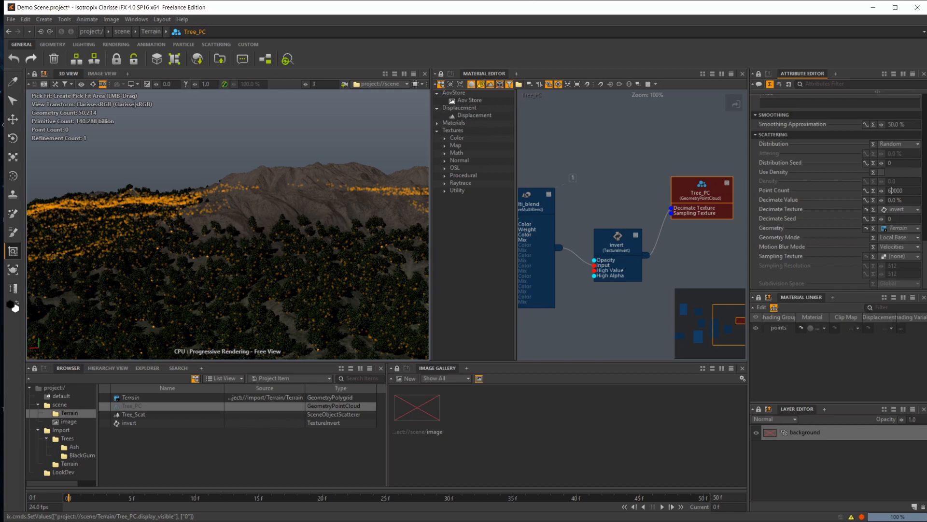
{"action": "type", "text": "8"}
{"action": "key", "text": "Return"}
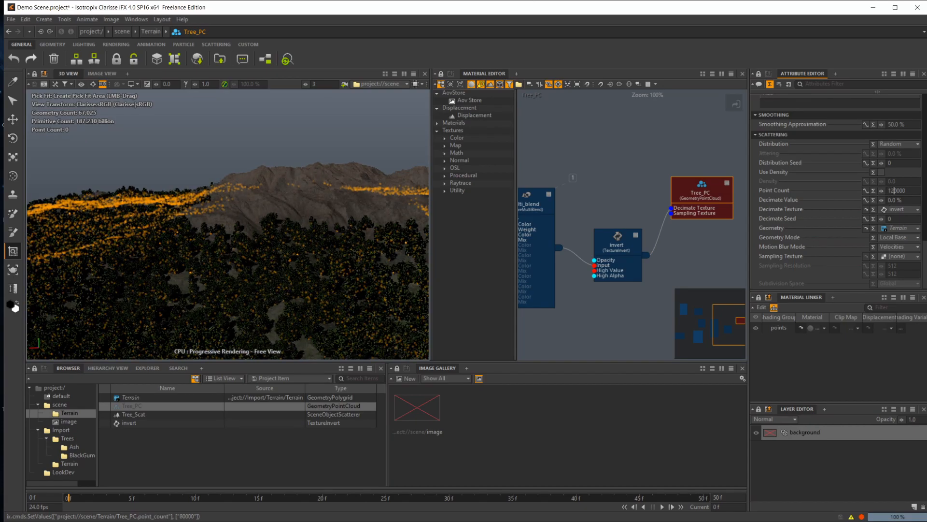
{"action": "key", "text": "Return"}
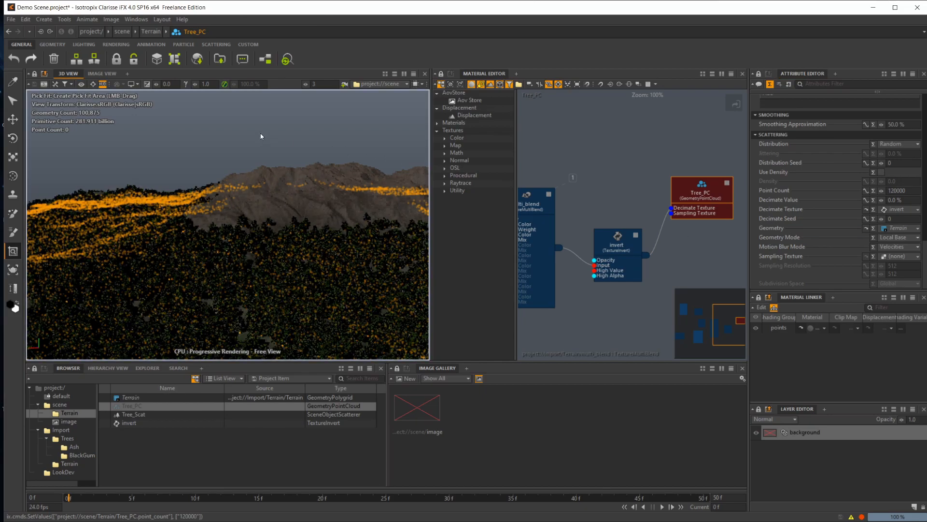
{"action": "left_click", "coordinate": [160, 427]}
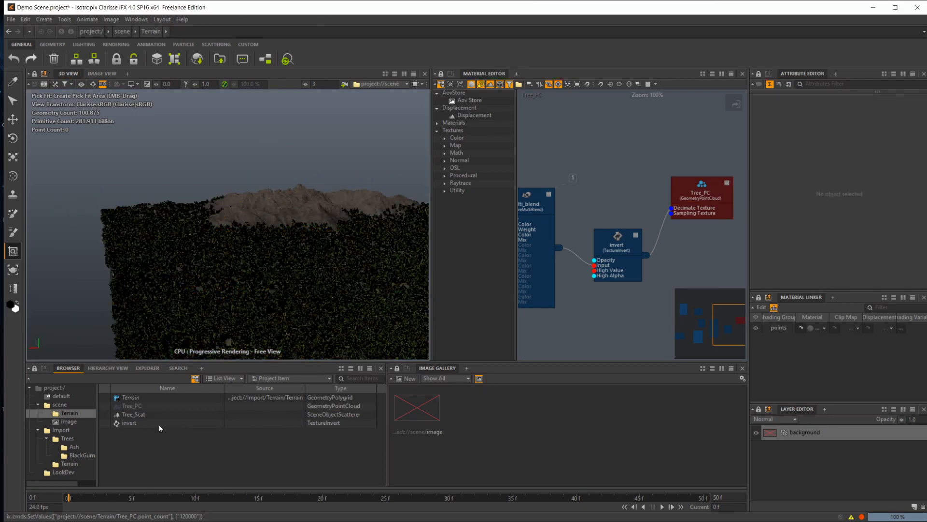
Step: Move the black key of the gradient feeding multi_blend through 0.8378 up to 1.0
{"action": "left_click_drag", "start_coordinate": [335, 270], "coordinate": [345, 234], "text": "alt"}
{"action": "right_click_drag", "start_coordinate": [354, 244], "coordinate": [311, 222], "text": "alt"}
{"action": "middle_click_drag", "start_coordinate": [310, 221], "coordinate": [312, 221], "text": "alt"}
{"action": "left_click_drag", "start_coordinate": [272, 234], "coordinate": [363, 214], "text": "alt"}
{"action": "middle_click_drag", "start_coordinate": [573, 272], "coordinate": [735, 284], "text": "alt"}
{"action": "left_click", "coordinate": [598, 146]}
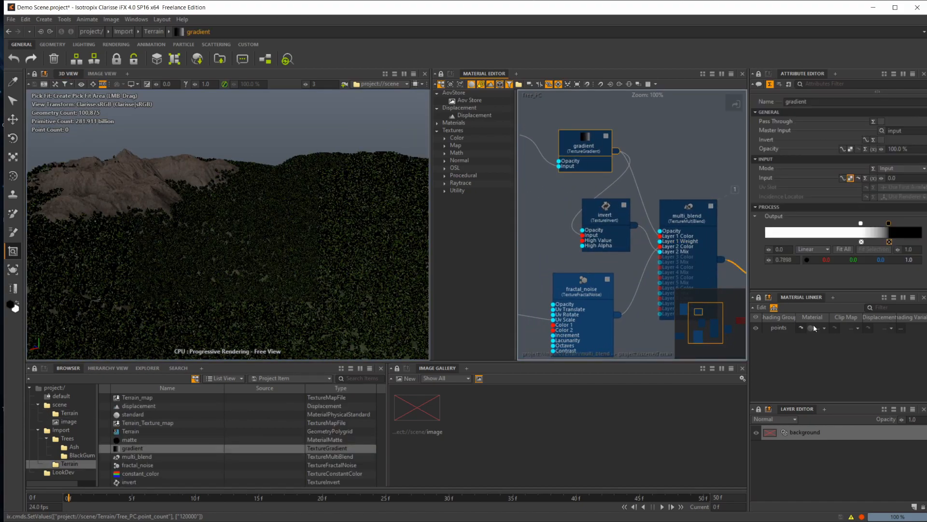
{"action": "left_click_drag", "start_coordinate": [889, 224], "coordinate": [897, 224]}
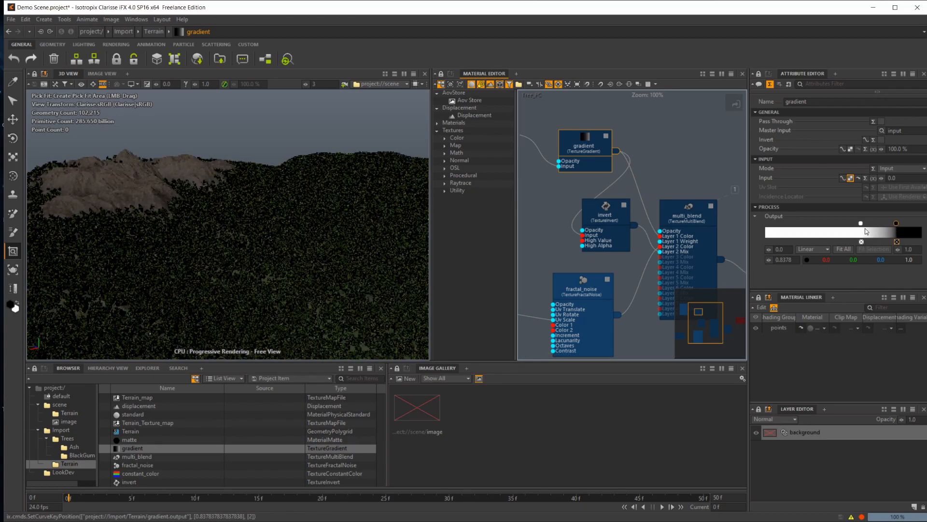
{"action": "left_click_drag", "start_coordinate": [896, 223], "coordinate": [922, 225]}
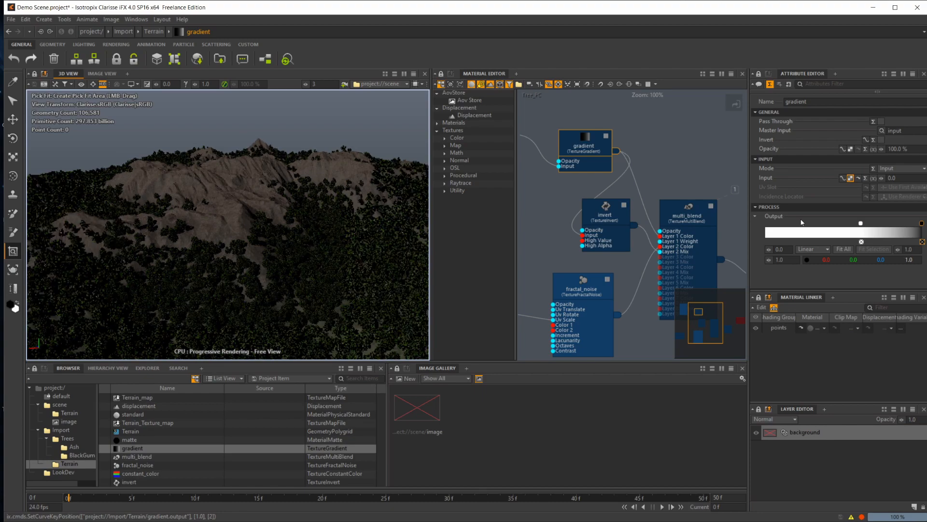
{"action": "left_click_drag", "start_coordinate": [923, 225], "coordinate": [926, 225]}
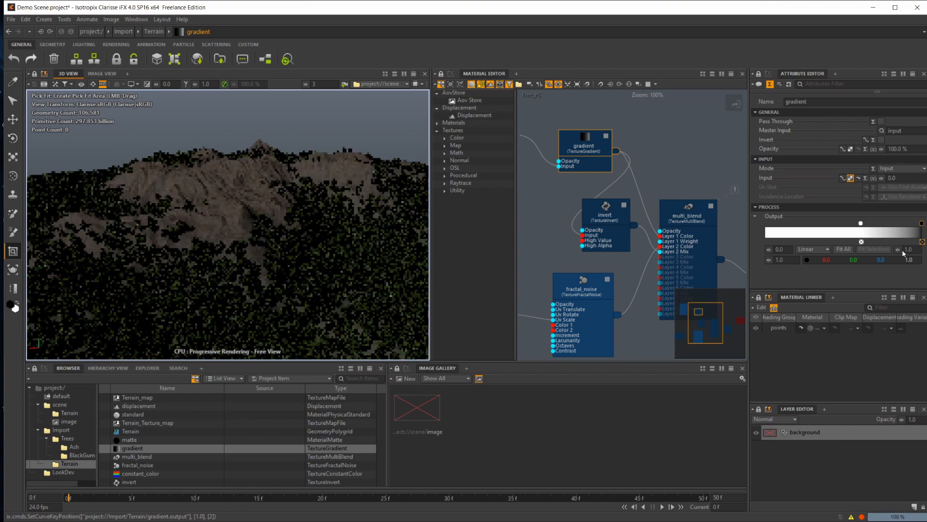
Step: Move the gradient's white key to about 0.784 and its black key to about 0.877, and inspect the tree line
{"action": "left_click_drag", "start_coordinate": [861, 224], "coordinate": [905, 223]}
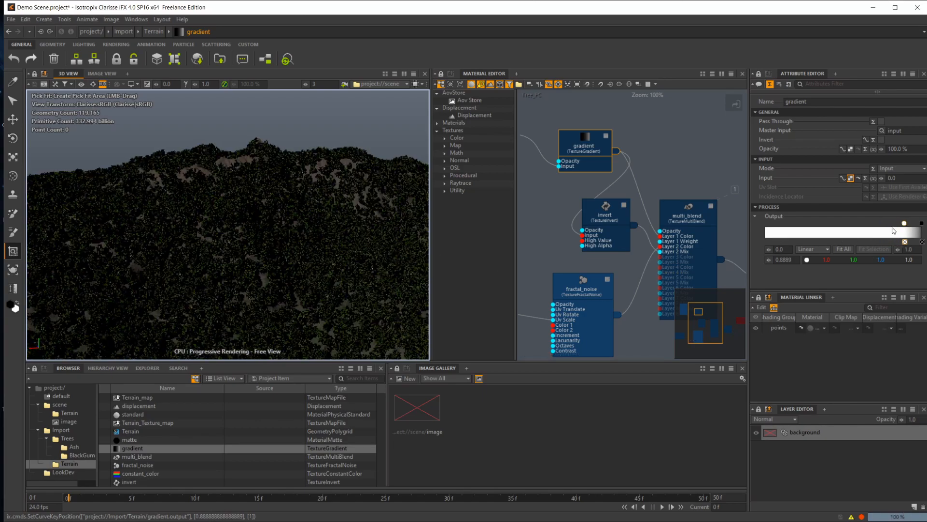
{"action": "mouse_move", "coordinate": [905, 224]}
{"action": "left_mouse_down"}
{"action": "mouse_move", "coordinate": [888, 224]}
{"action": "mouse_move", "coordinate": [902, 228]}
{"action": "left_mouse_up"}
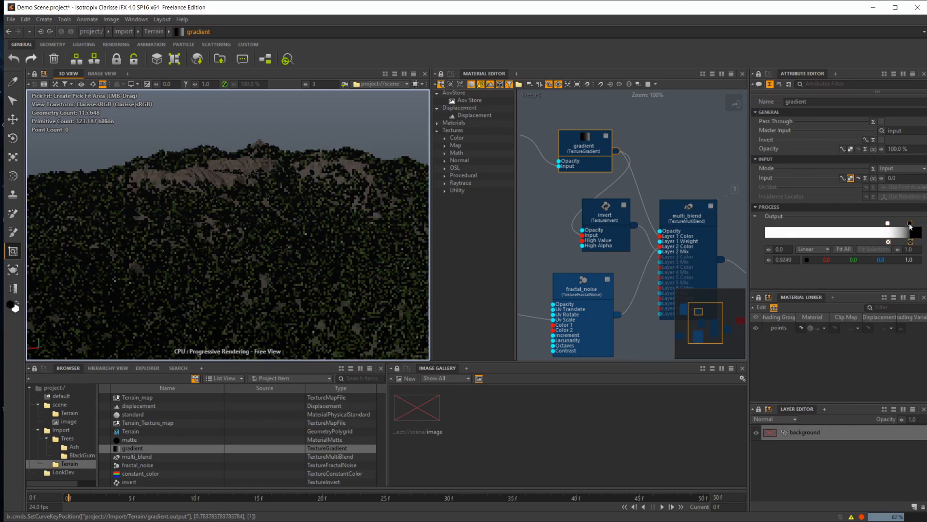
{"action": "scroll", "coordinate": [306, 238], "scroll_direction": "down", "scroll_amount": 3}
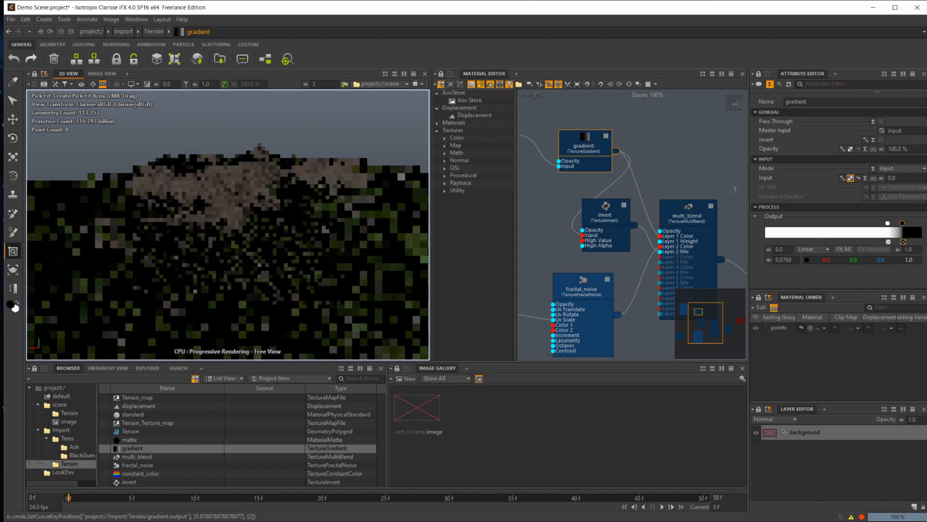
{"action": "left_click_drag", "start_coordinate": [220, 224], "coordinate": [228, 304], "text": "alt"}
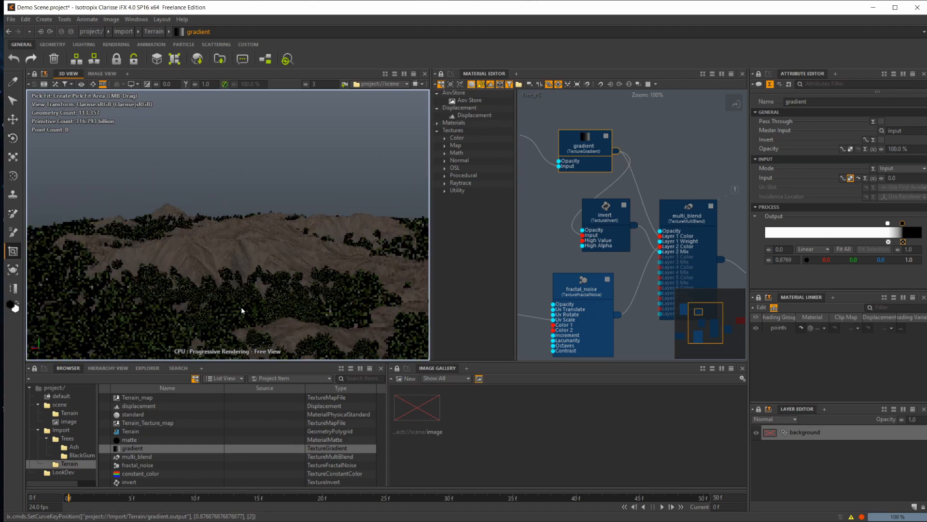
{"action": "mouse_move", "coordinate": [294, 292]}
{"action": "left_mouse_down", "text": "alt"}
{"action": "mouse_move", "coordinate": [309, 288]}
{"action": "mouse_move", "coordinate": [284, 285]}
{"action": "left_mouse_up", "text": "alt"}
Step: Shift the gradient's white key lower and its black key to about 0.832, and inspect the tree line around the ridges
{"action": "left_click_drag", "start_coordinate": [890, 227], "coordinate": [872, 227]}
{"action": "left_click_drag", "start_coordinate": [358, 295], "coordinate": [400, 272], "text": "alt"}
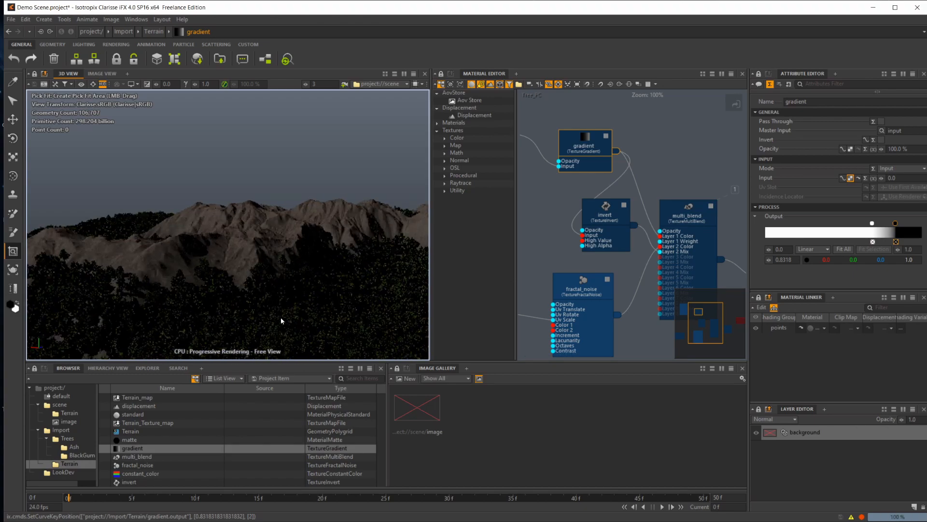
{"action": "left_click_drag", "start_coordinate": [229, 278], "coordinate": [224, 316], "text": "alt"}
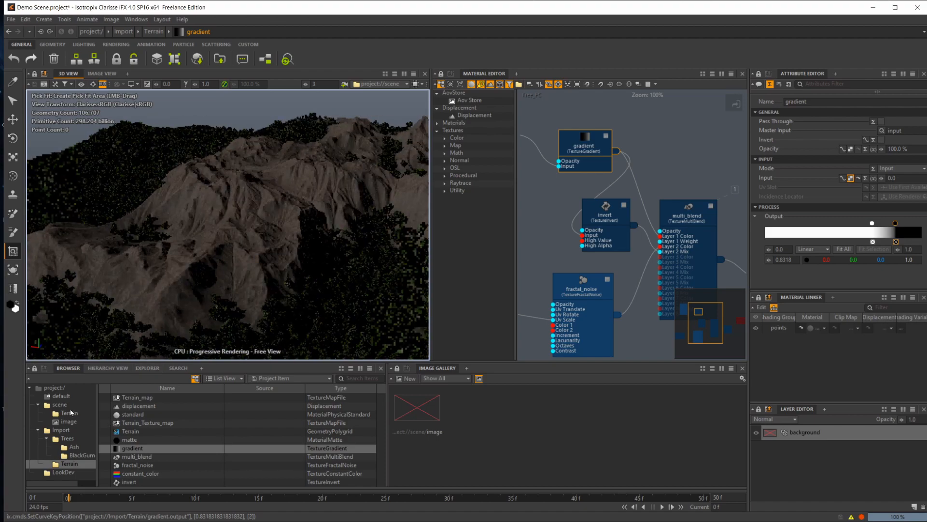
Step: Set the scene's distant light Exposure to 1.0 and on to 1.4, and inspect the tree cover around the mountains
{"action": "left_click", "coordinate": [60, 405]}
{"action": "left_click", "coordinate": [131, 415]}
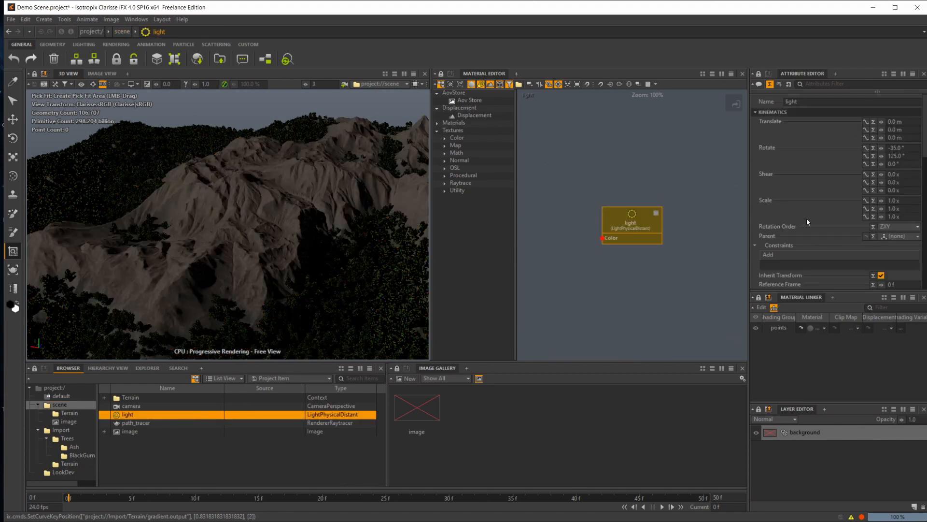
{"action": "scroll", "coordinate": [860, 217], "scroll_direction": "down", "scroll_amount": 5}
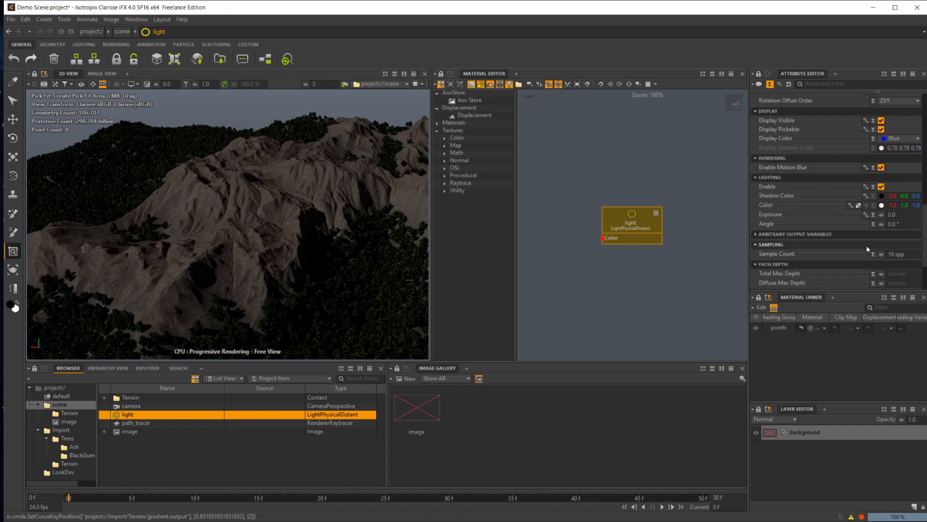
{"action": "left_click", "coordinate": [904, 213]}
{"action": "type", "text": "1"}
{"action": "key", "text": "Return"}
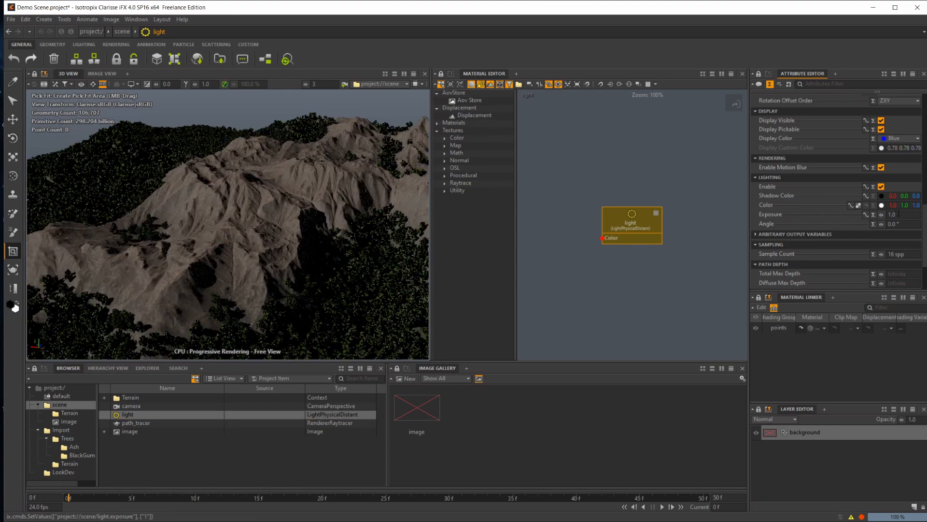
{"action": "left_click", "coordinate": [897, 213]}
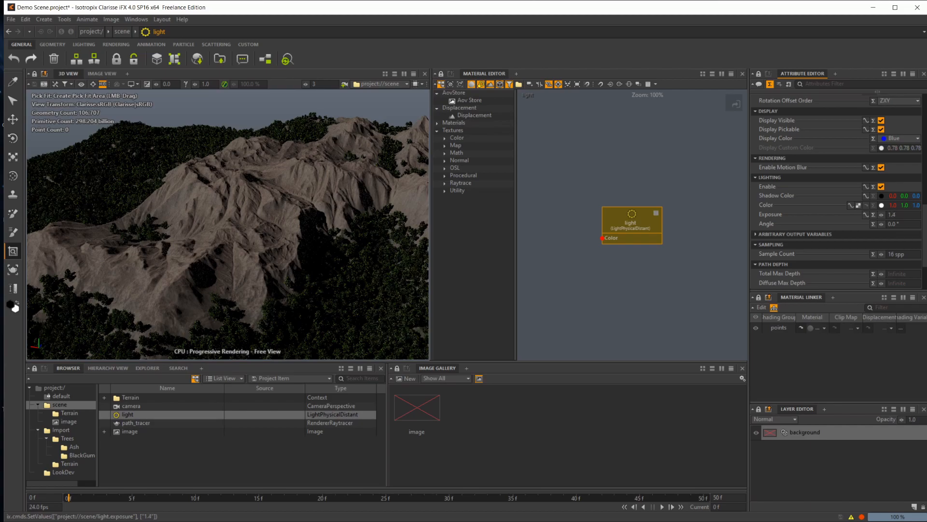
{"action": "left_click_drag", "start_coordinate": [274, 279], "coordinate": [292, 276], "text": "alt"}
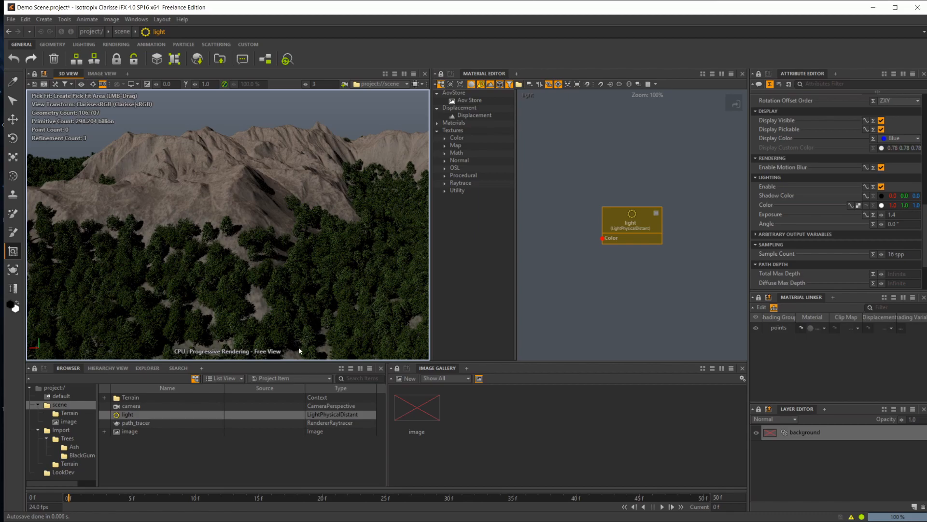
{"action": "left_click_drag", "start_coordinate": [289, 287], "coordinate": [172, 261], "text": "alt"}
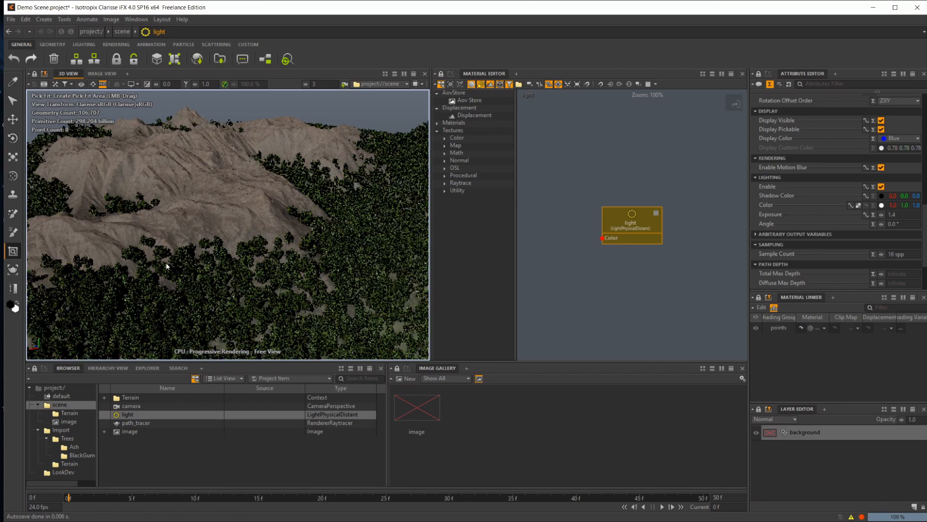
{"action": "middle_click_drag", "start_coordinate": [167, 266], "coordinate": [251, 309], "text": "alt"}
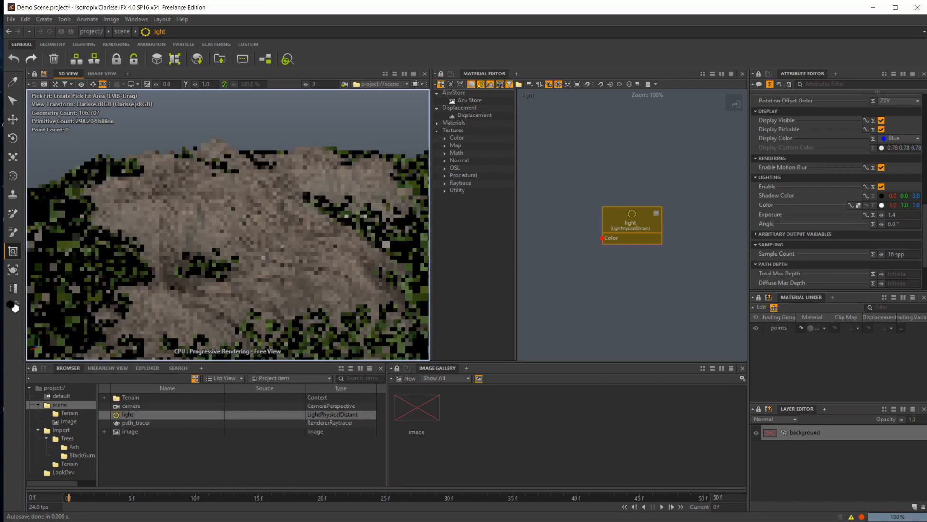
{"action": "left_click_drag", "start_coordinate": [193, 269], "coordinate": [228, 245], "text": "alt"}
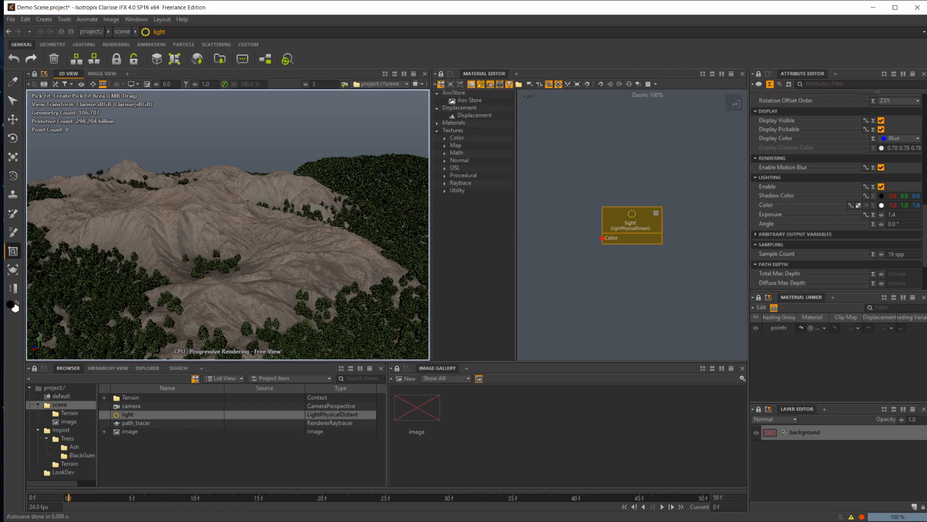
{"action": "left_click_drag", "start_coordinate": [262, 309], "coordinate": [248, 304], "text": "alt"}
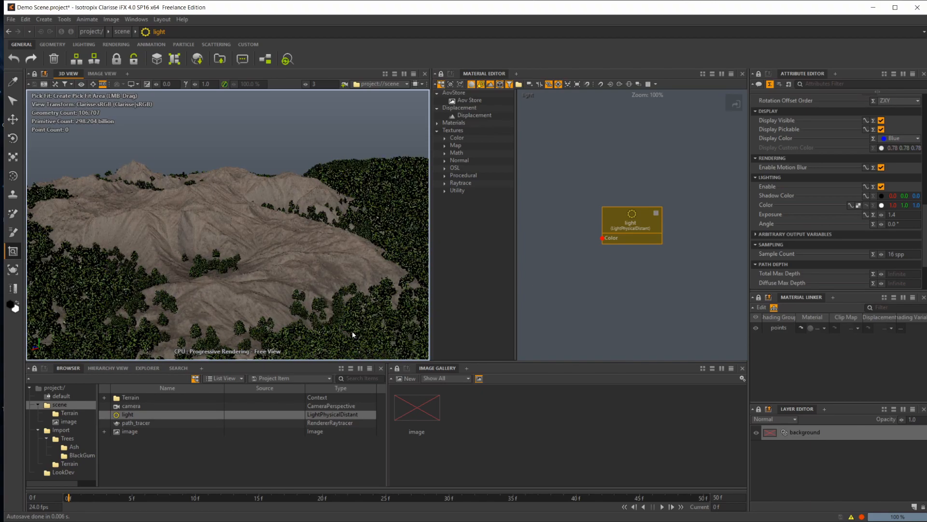